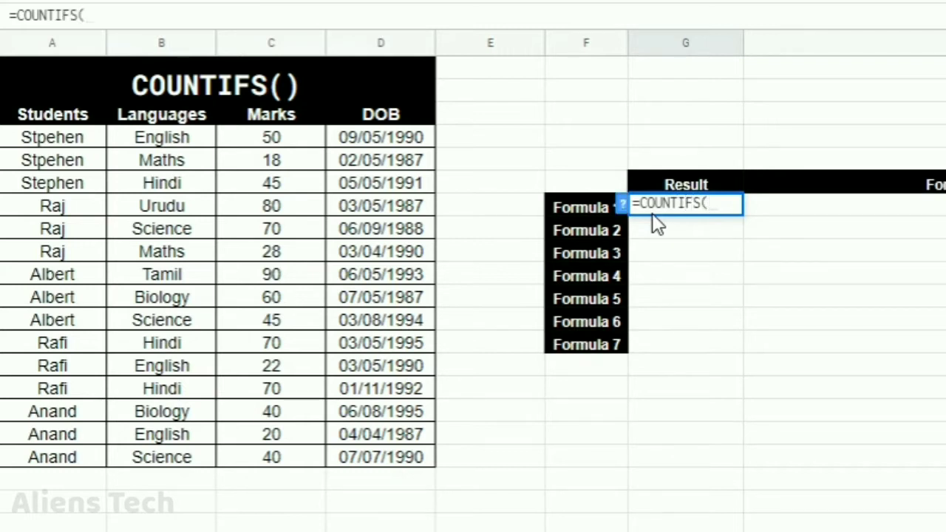
Examine the COUNTIFS syntax help, focusing on the example's first range A1:A10 and its criterion ">20"
click(623, 203)
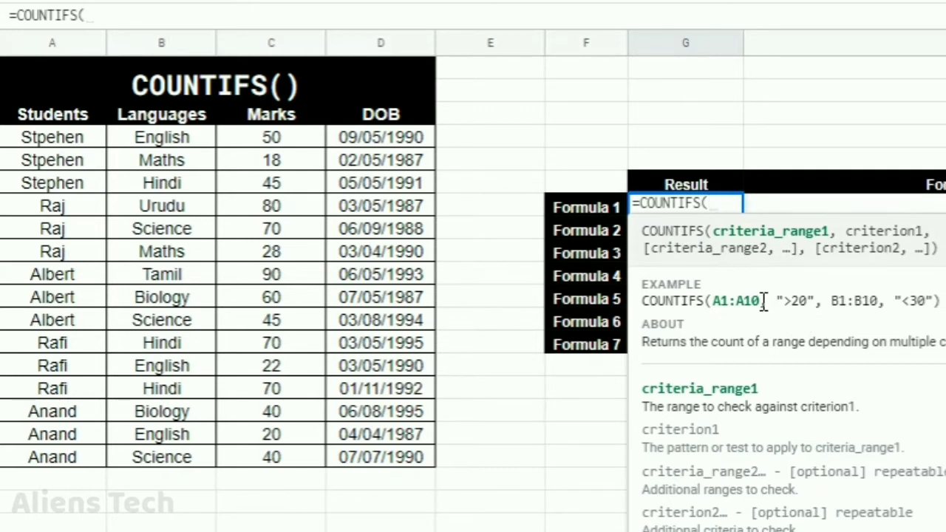
drag(761, 301, 714, 301)
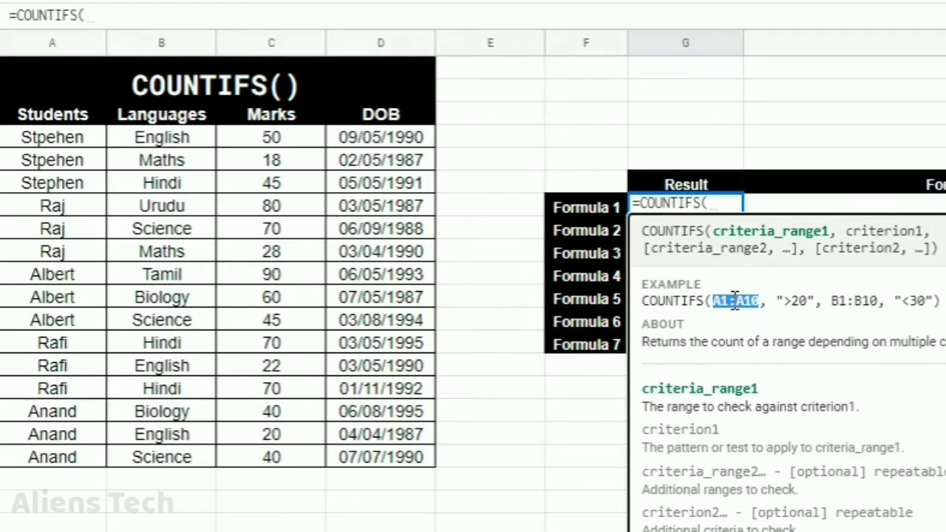
drag(776, 301, 819, 304)
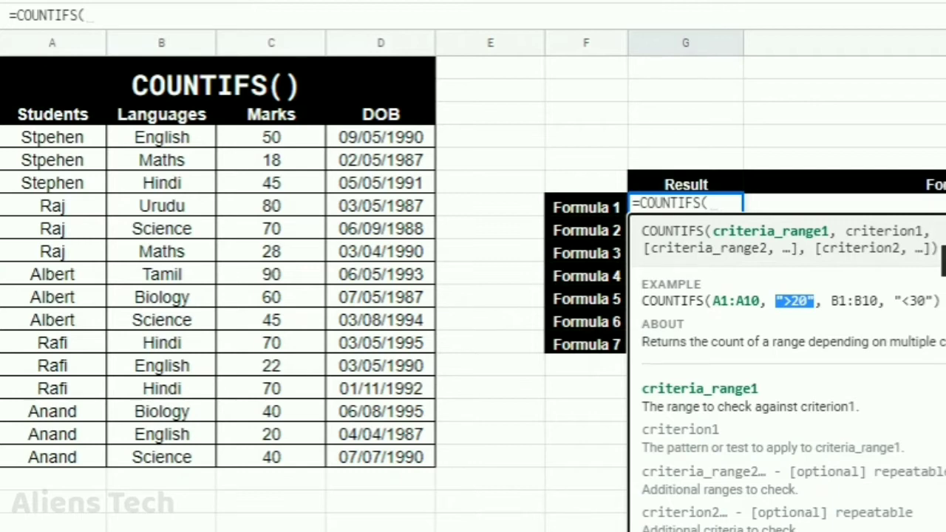
click(945, 232)
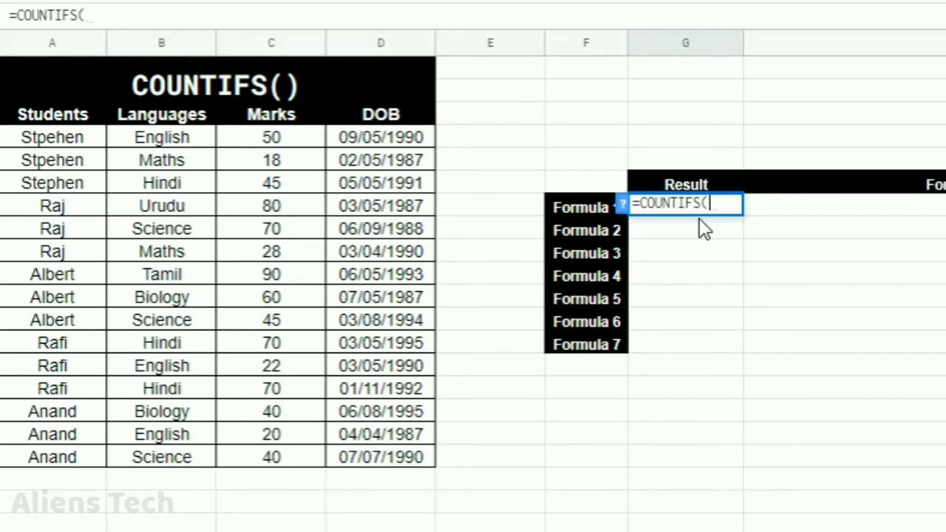
In the Formula 1 COUNTIFS, enter A4:A18 as the first criteria range and the student name shown in A13 as its criterion
click(65, 142)
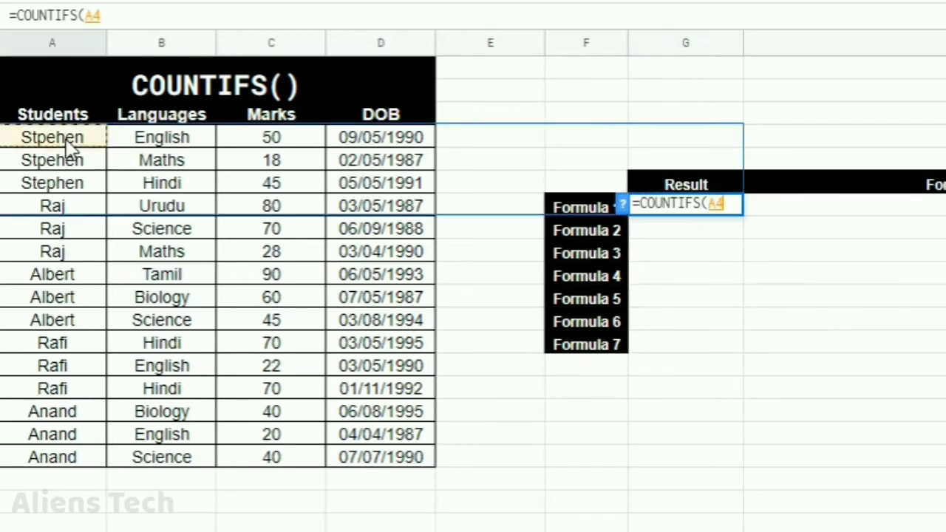
shift+click(64, 458)
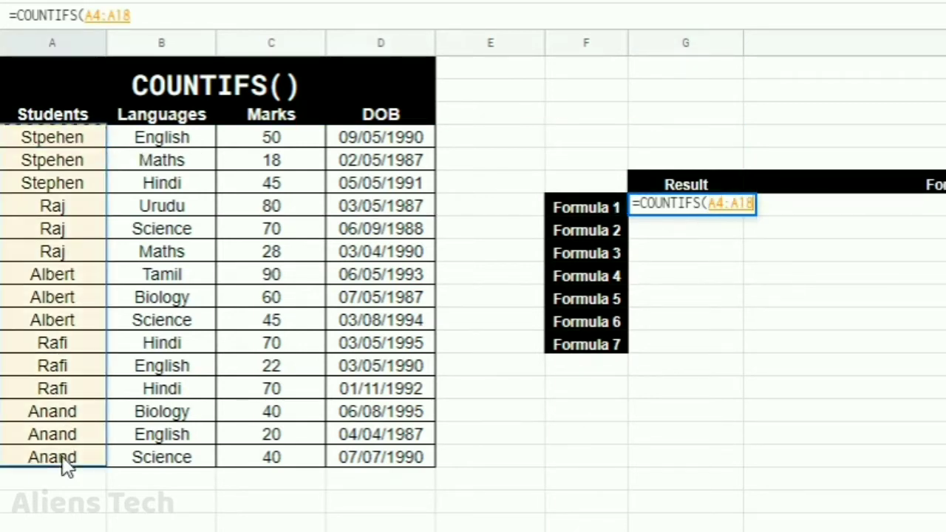
text(,"")
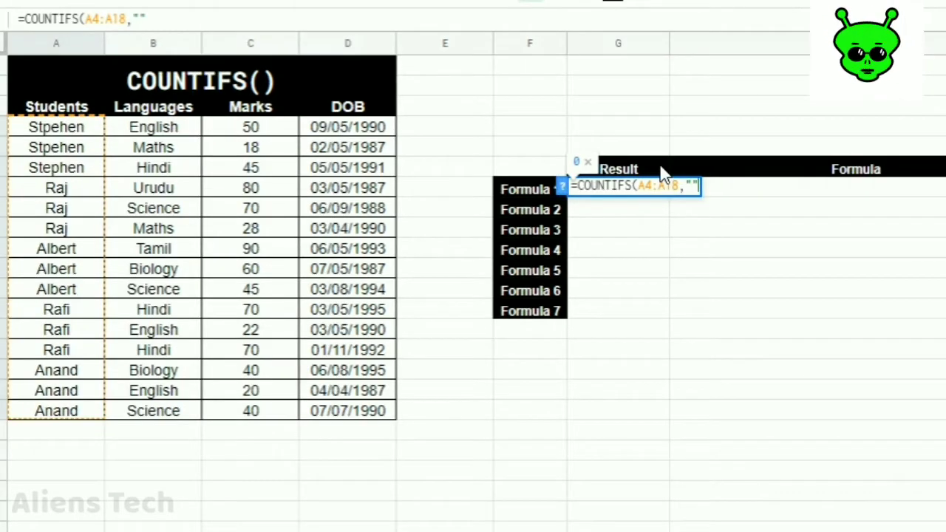
key(Left)
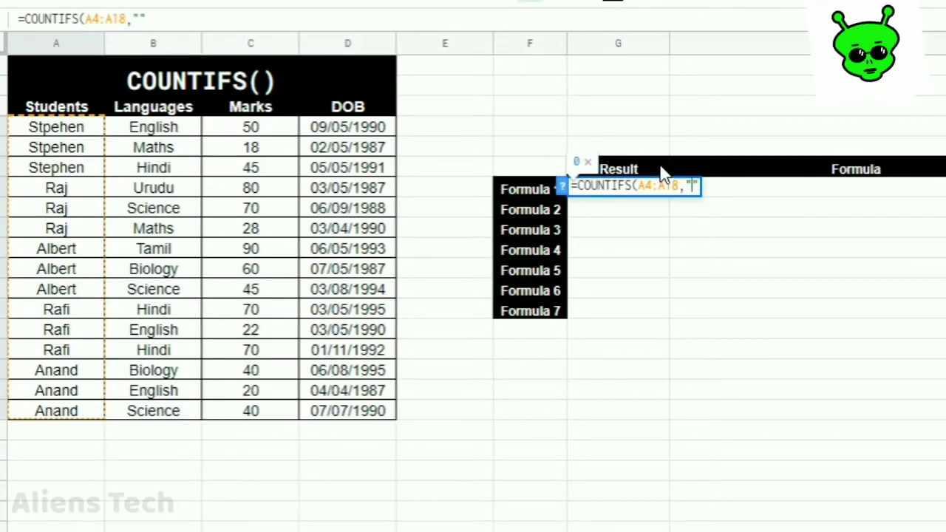
text(Rafi)
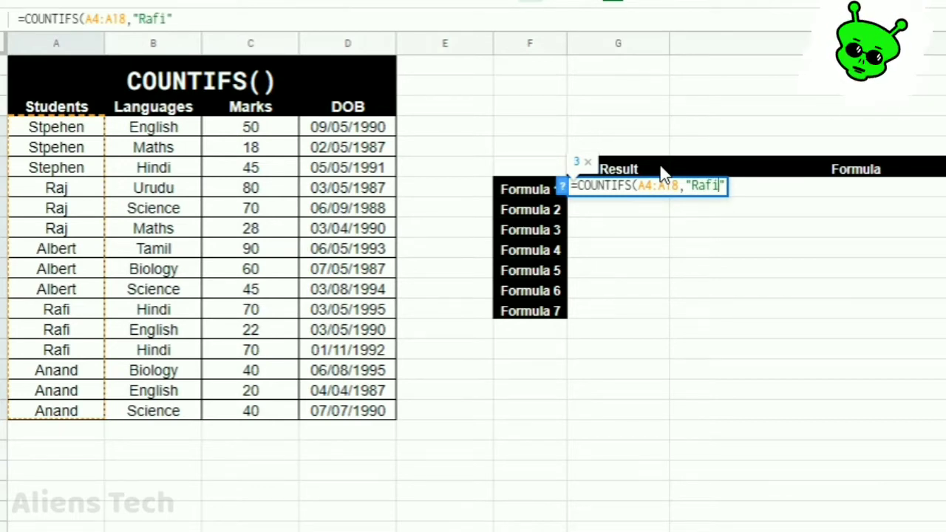
key(Right)
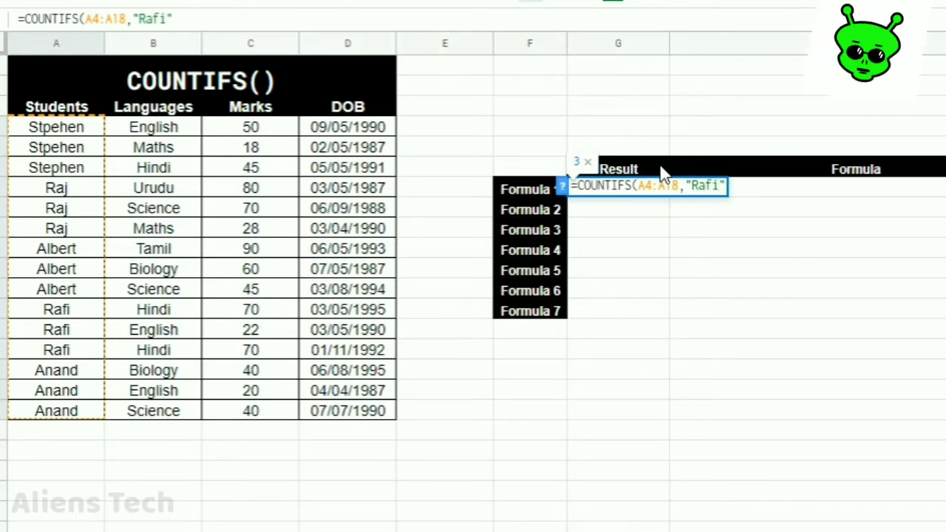
text(,)
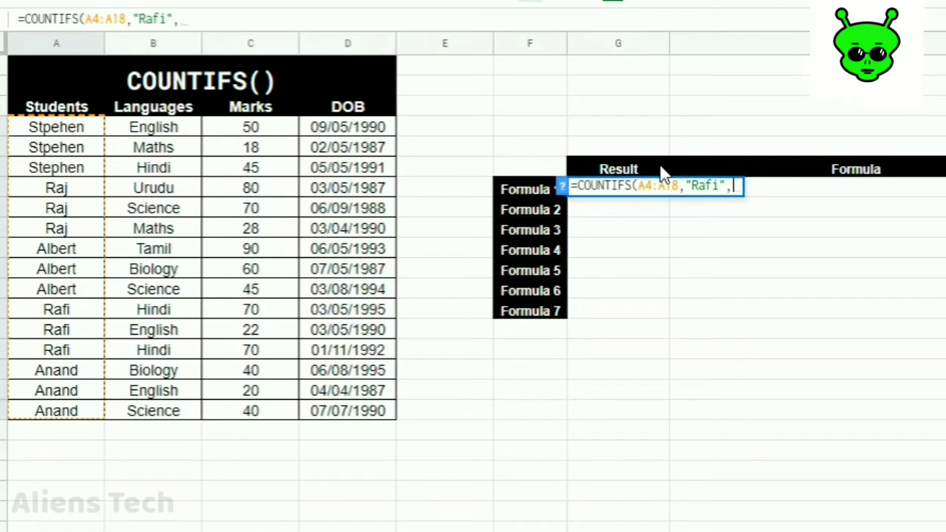
Add B4:B18 with the criterion "Hindi" as the second condition and complete the Formula 1 COUNTIFS
click(171, 127)
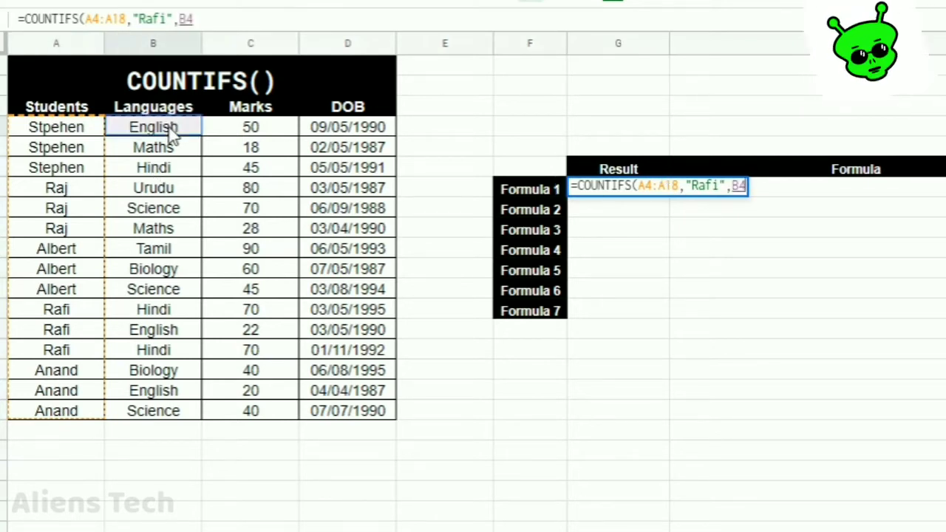
shift+click(170, 412)
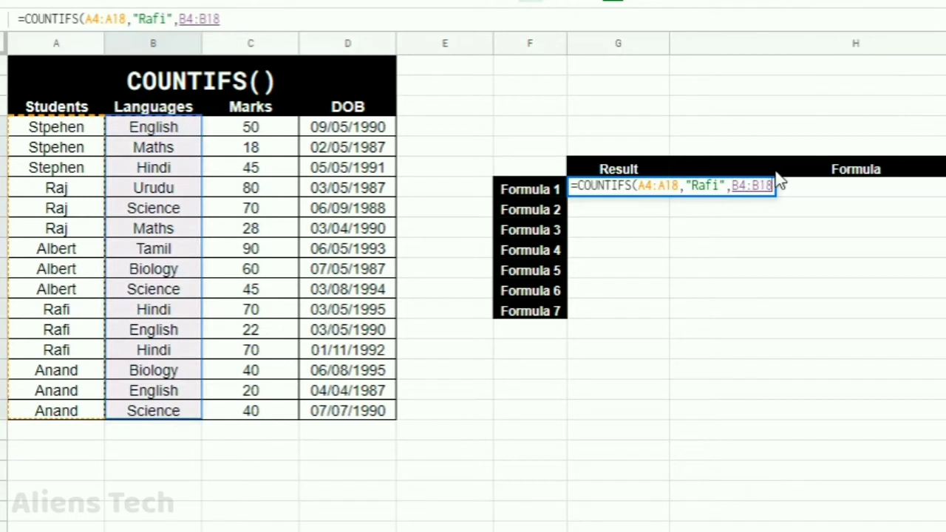
text(,)
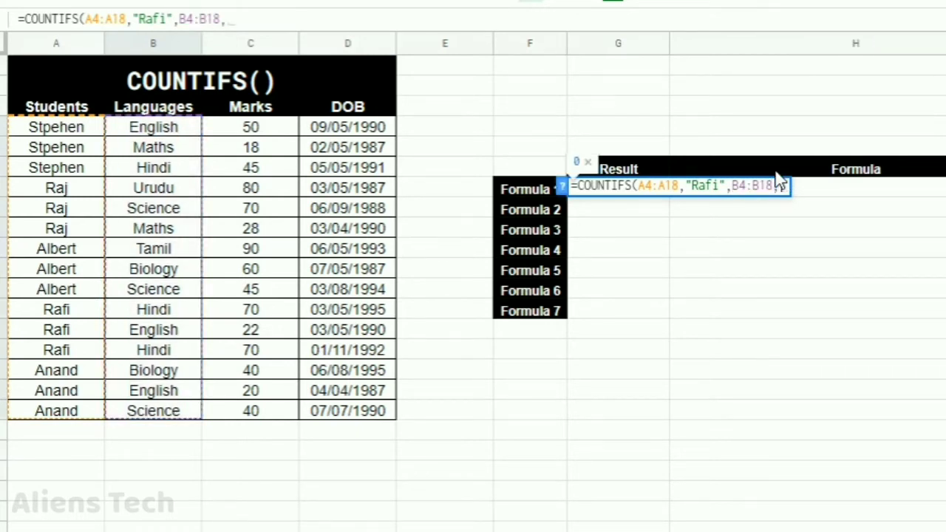
text(")
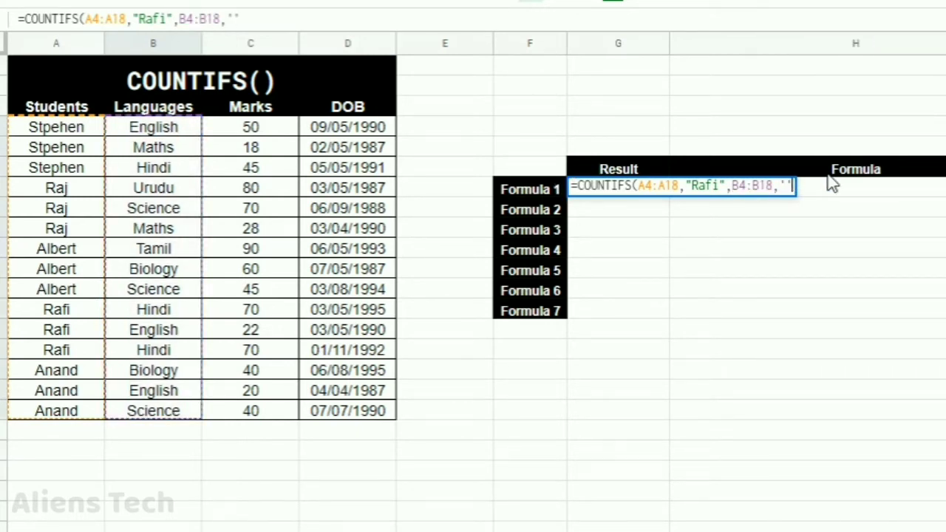
key(BackSpace)
key(BackSpace)
text("")
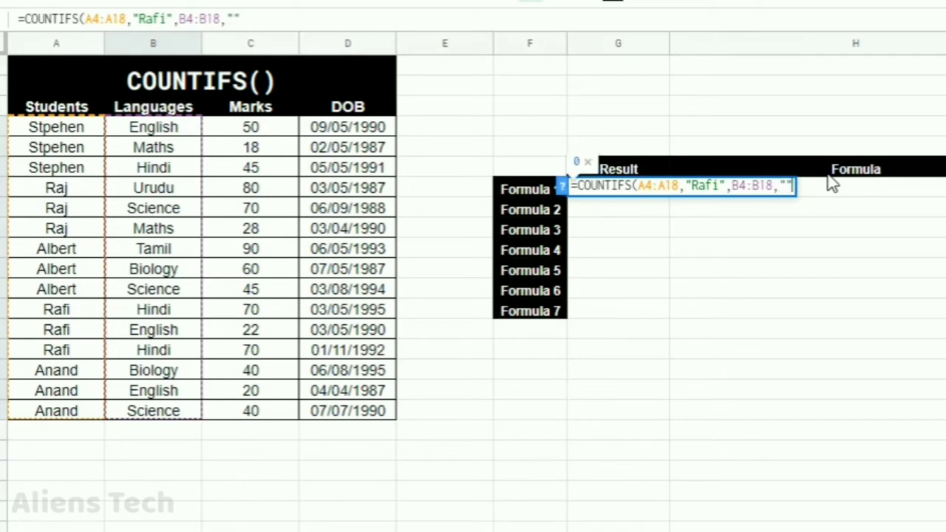
key(Left)
text(Hindi")
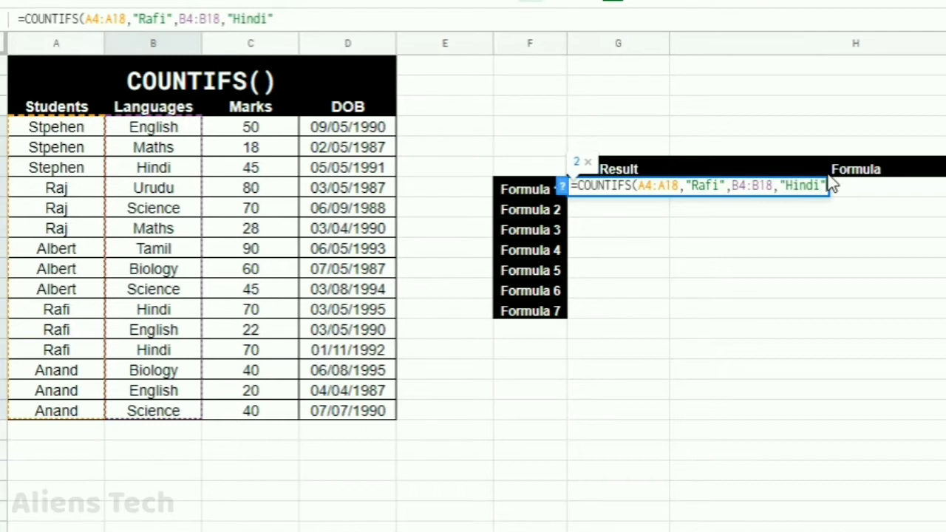
text())
key(Return)
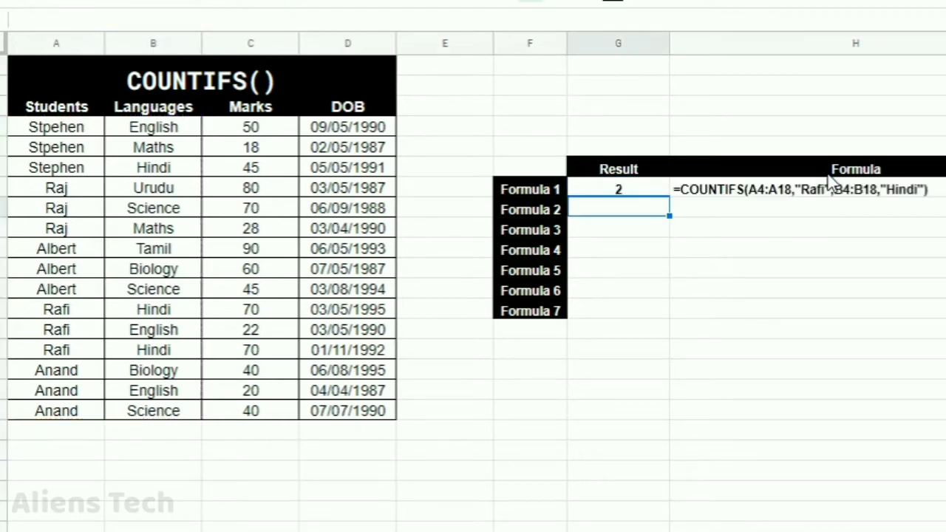
Fill the three matching student cells A13:A15 with the custom light turquoise colour
click(632, 193)
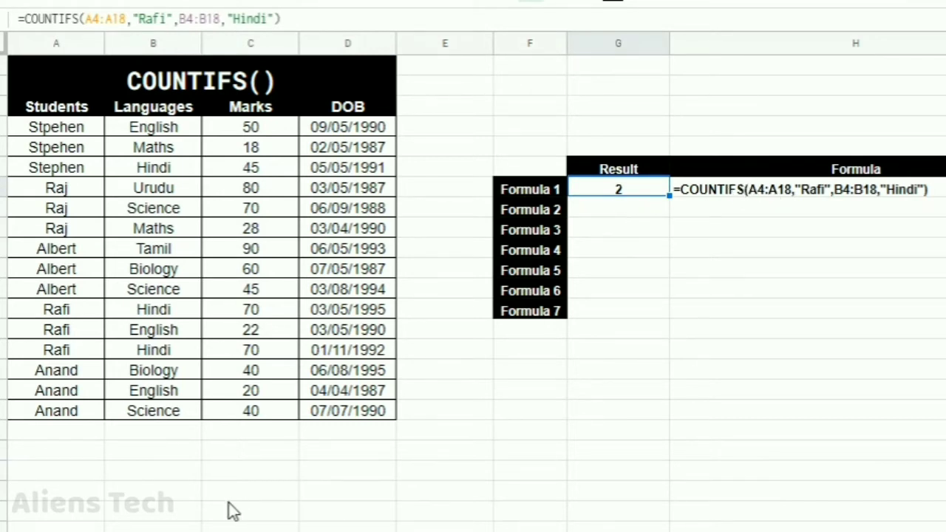
click(74, 315)
shift+click(78, 354)
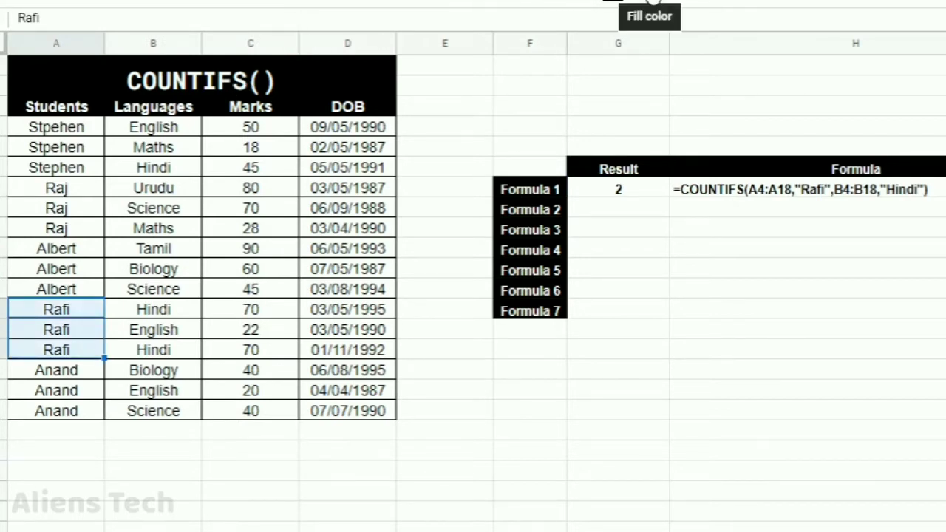
click(652, 2)
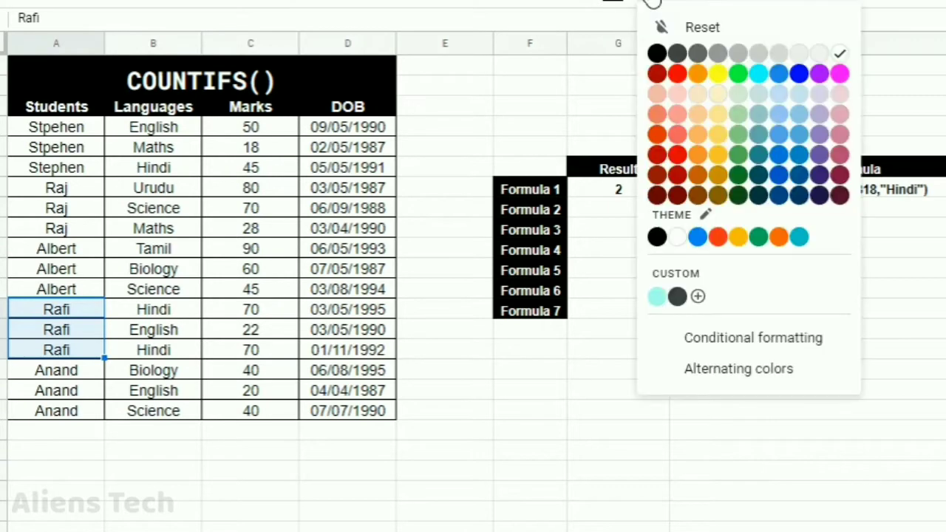
click(657, 296)
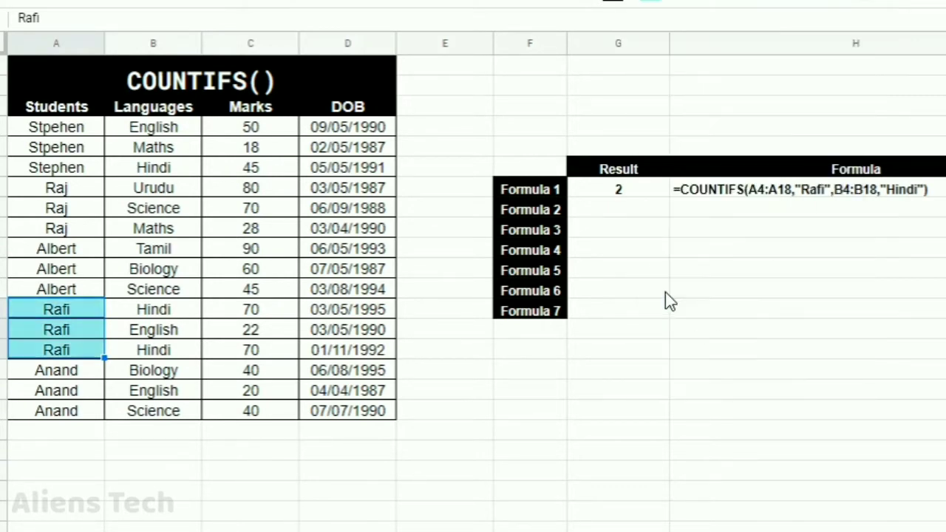
Fill the two Hindi cells B13 and B15 beside the highlighted students with the same custom light turquoise
click(170, 317)
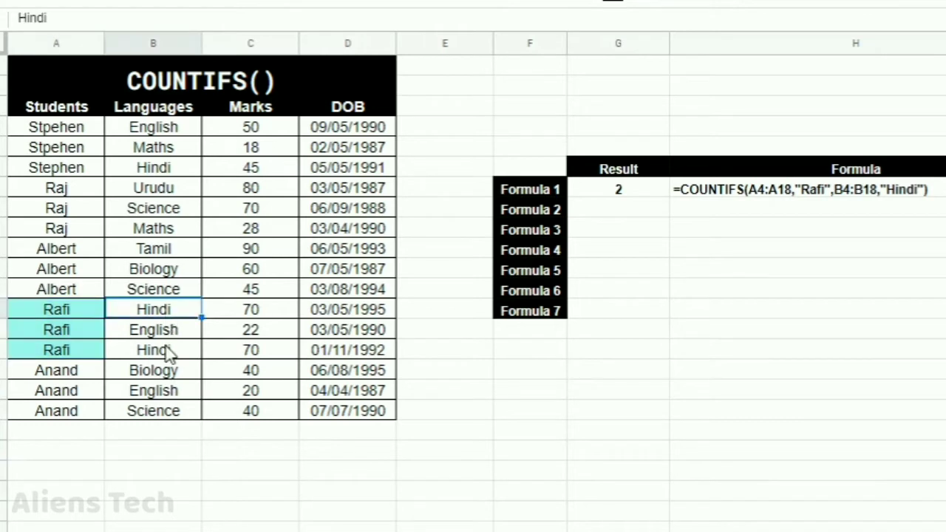
ctrl+click(168, 351)
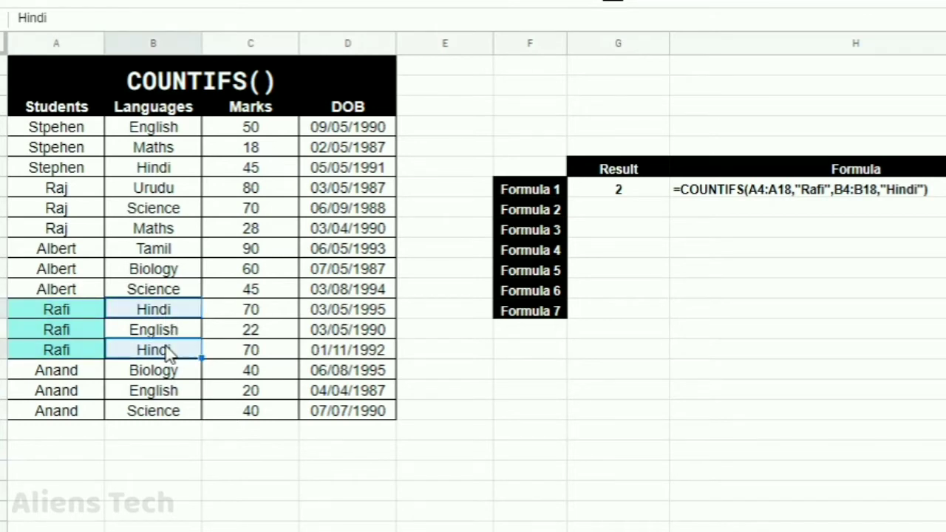
click(648, 6)
click(657, 296)
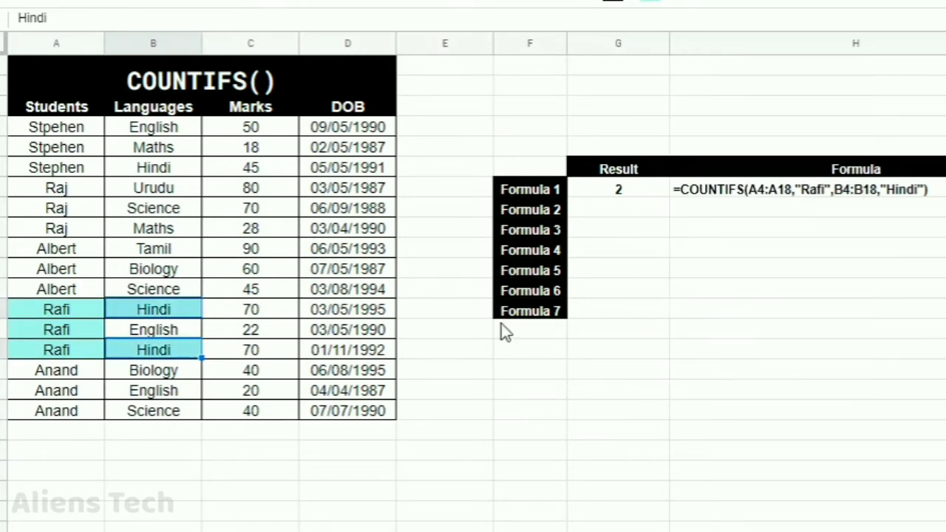
click(58, 316)
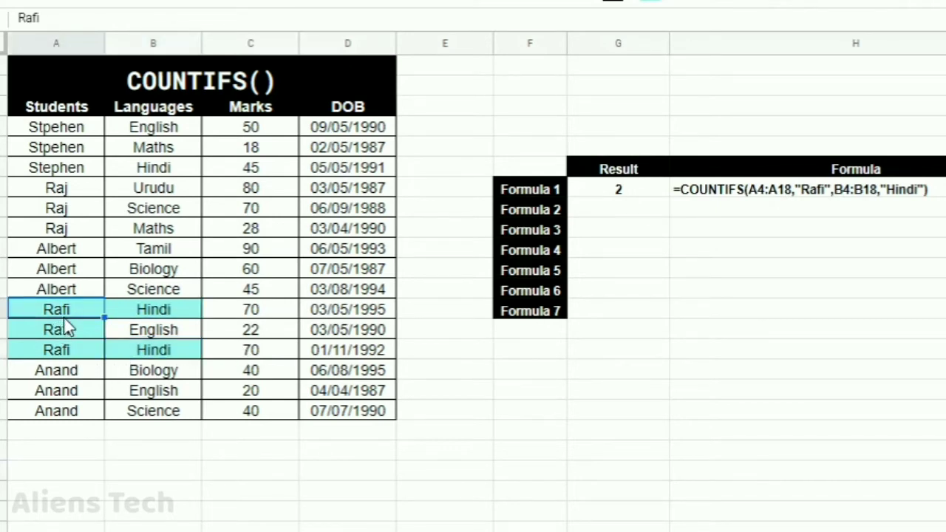
click(137, 315)
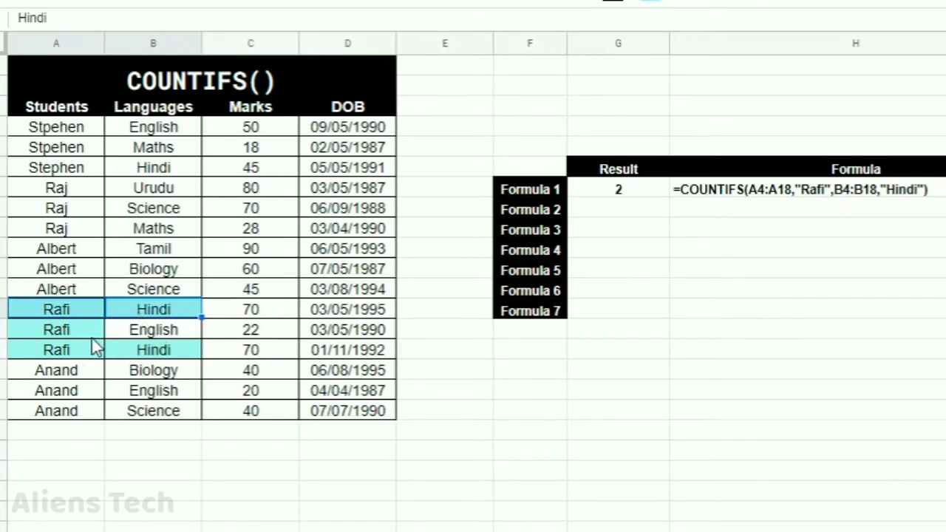
In the Formula 2 result cell, start a COUNTIFS with C4:C18 as the first range and "<50" as its criterion
click(615, 208)
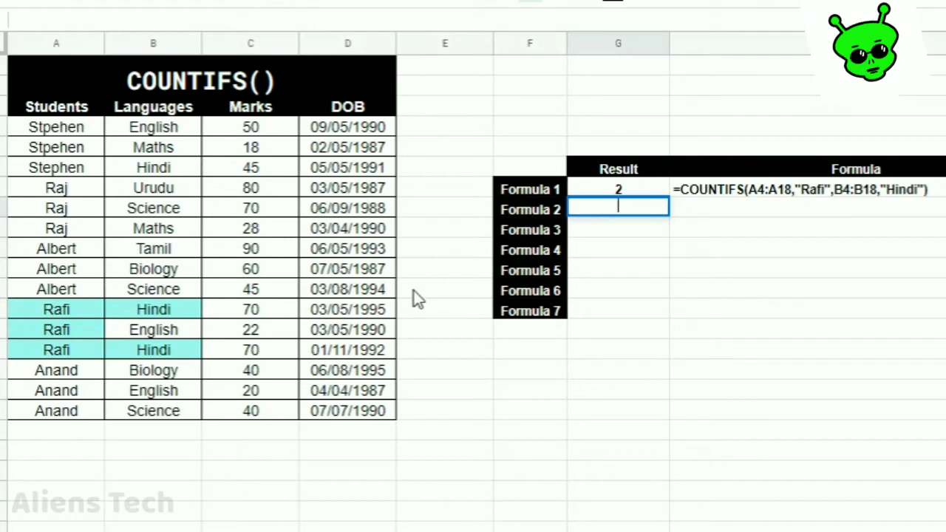
text(=C)
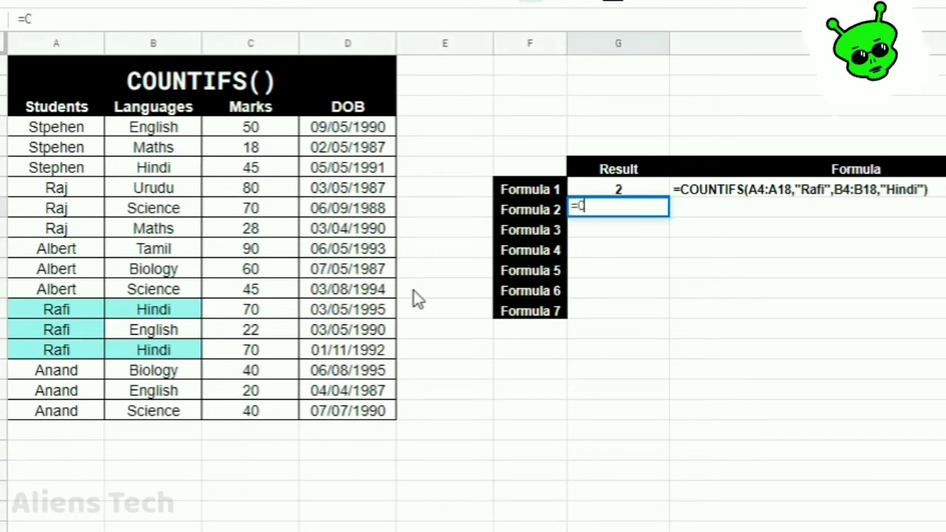
text(OUNTIFS)
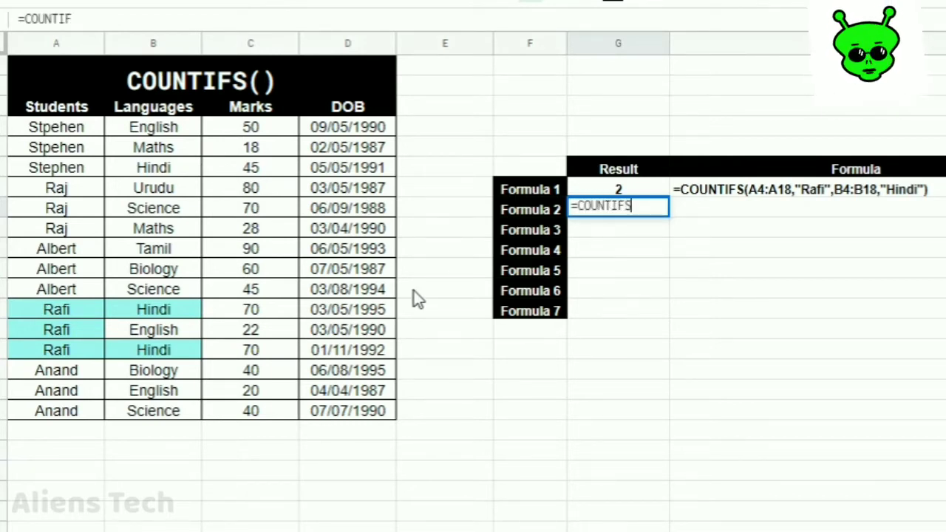
text(()
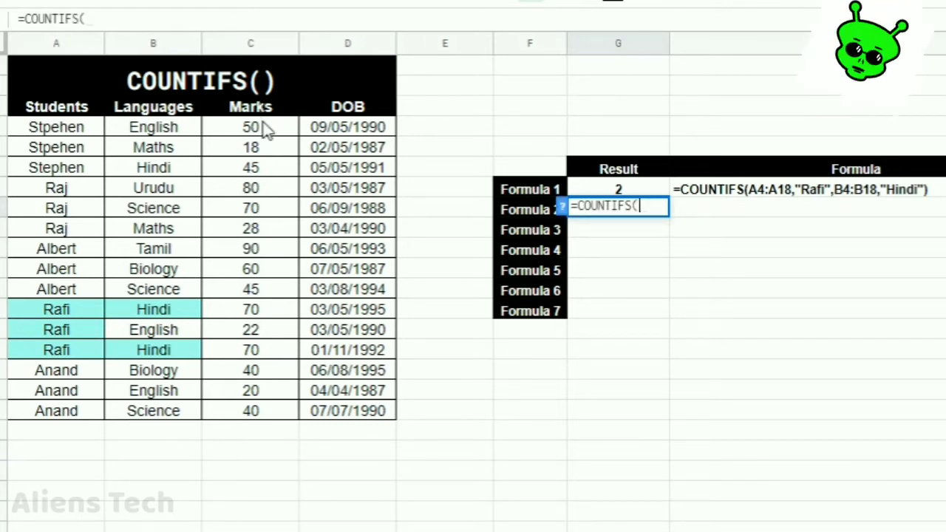
click(268, 130)
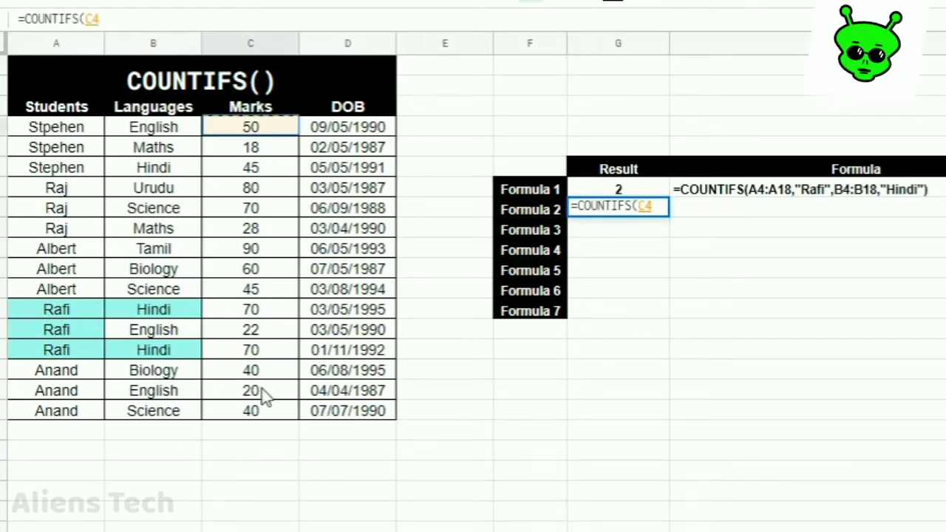
shift+click(264, 417)
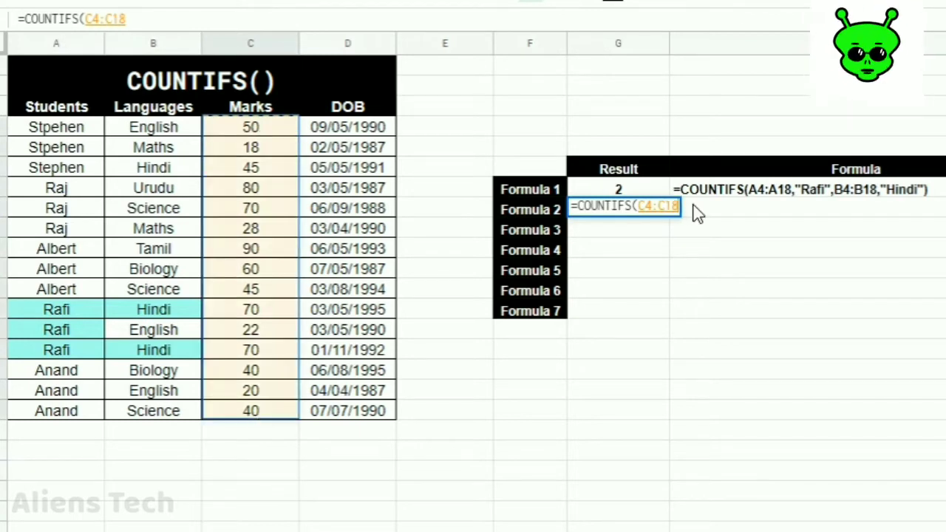
text(,")
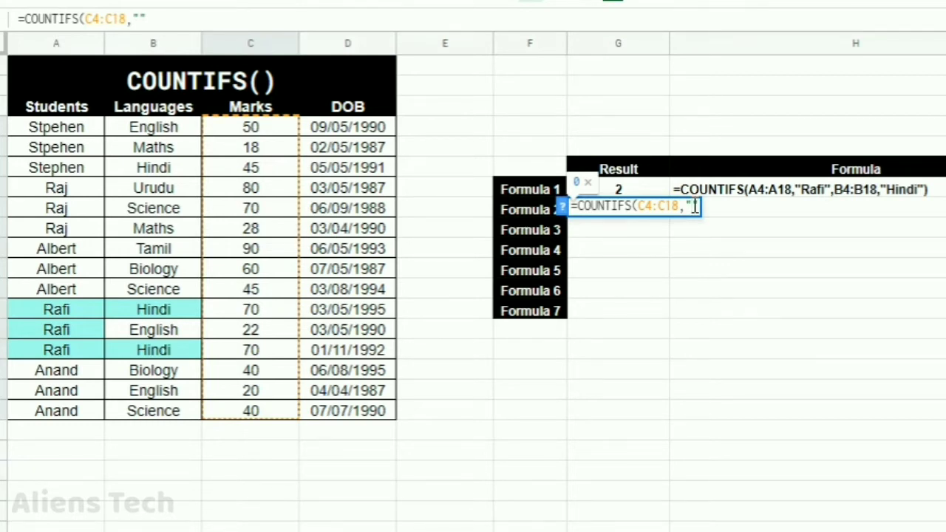
text(<50)
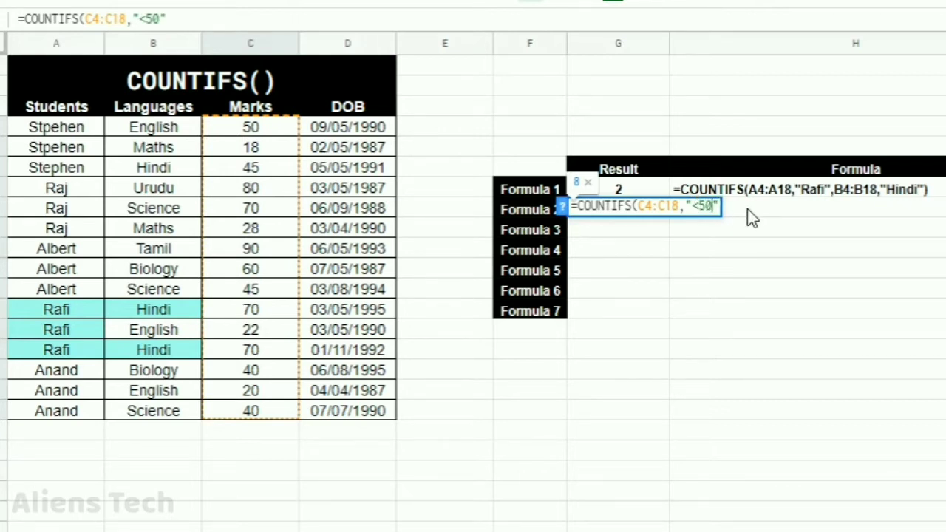
text(",)
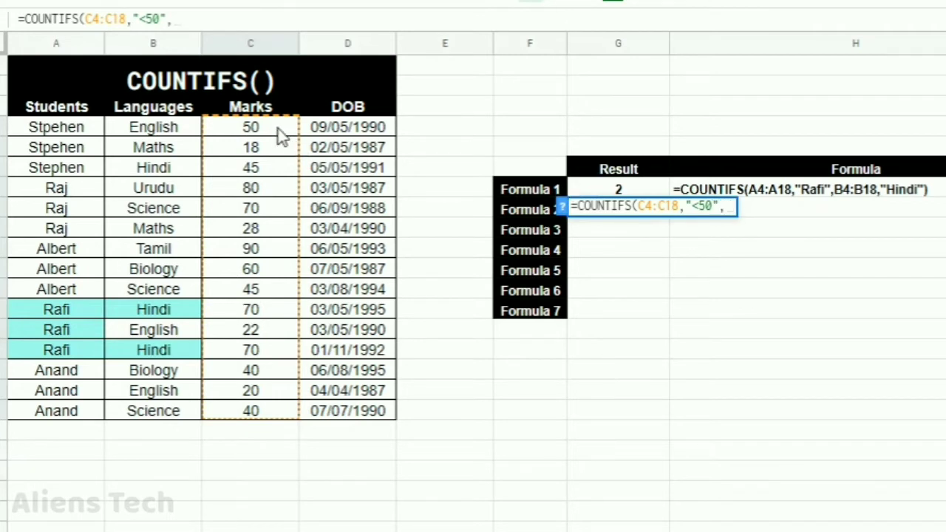
Add C4:C18 with the criterion "<90" as the second condition and complete the Formula 2 COUNTIFS
drag(281, 137, 256, 419)
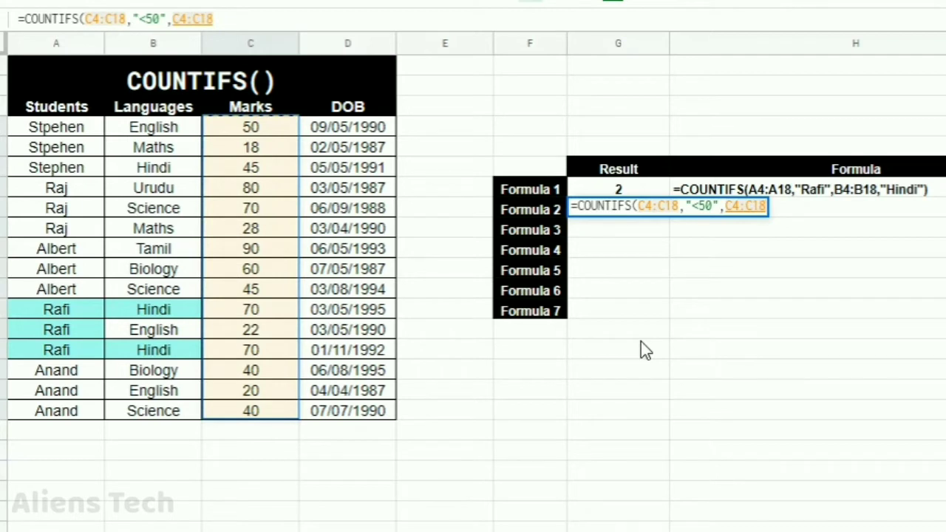
text(,)
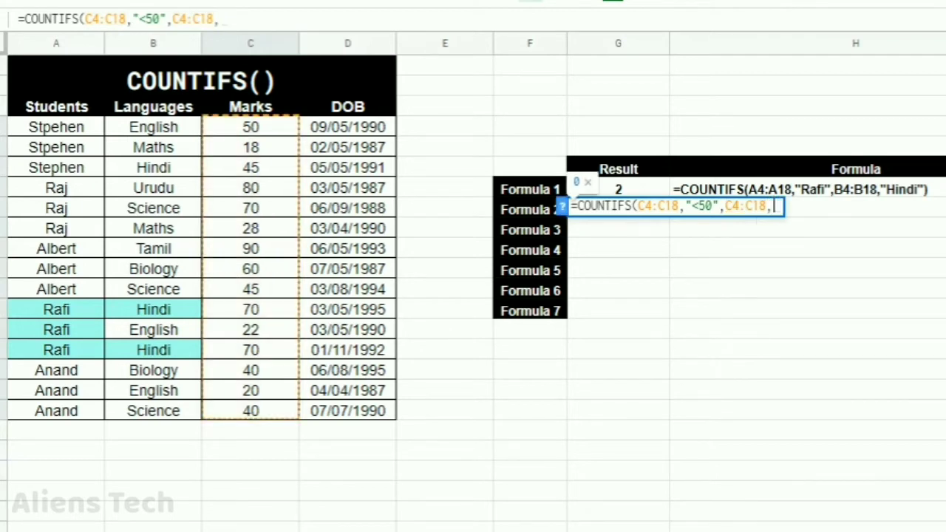
text("")
key(Left)
text(<90)
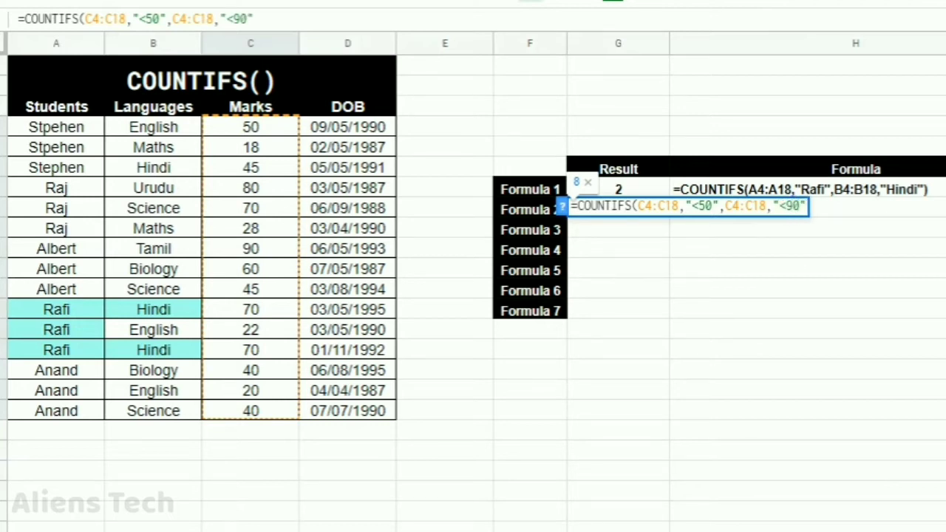
text())
key(Return)
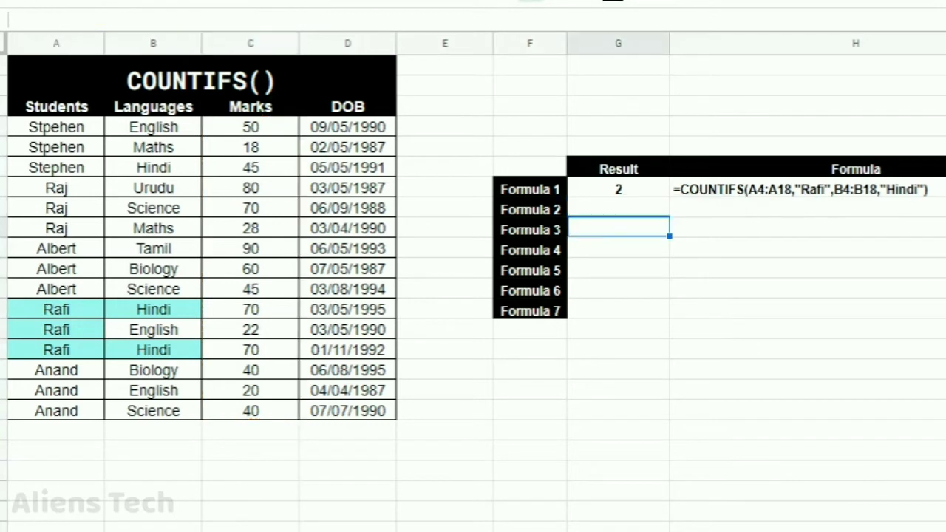
Edit the Formula 2 COUNTIFS so its first criterion reads ">50"
click(619, 213)
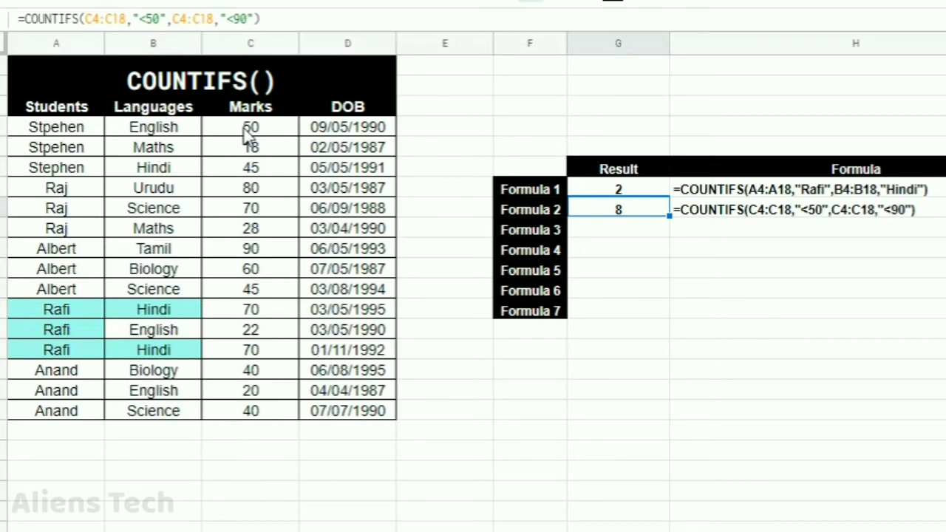
double_click(634, 215)
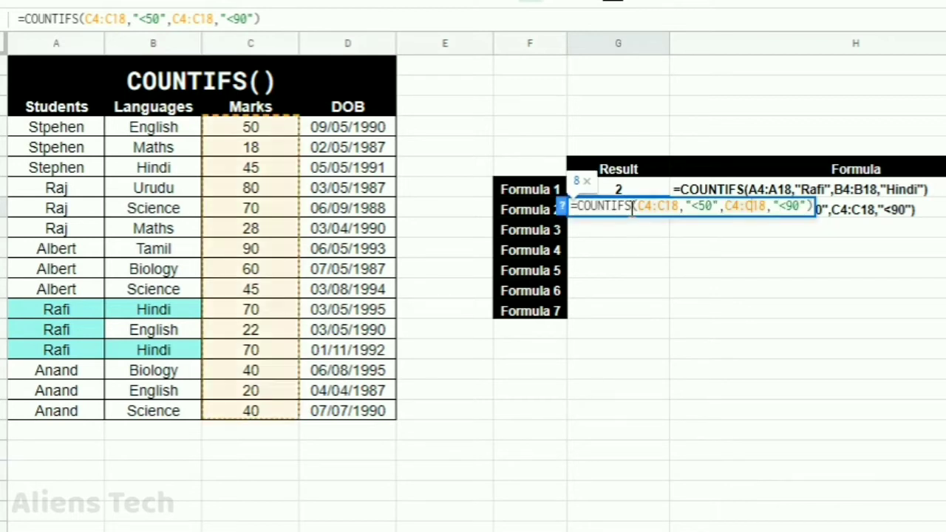
key(Left)
key(Left)
key(Left)
key(shift+Left)
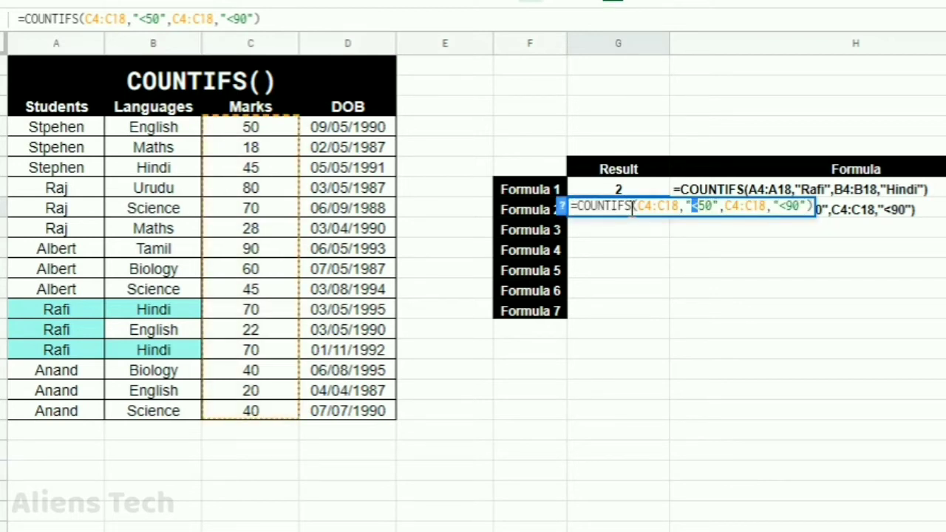
text(>)
key(Return)
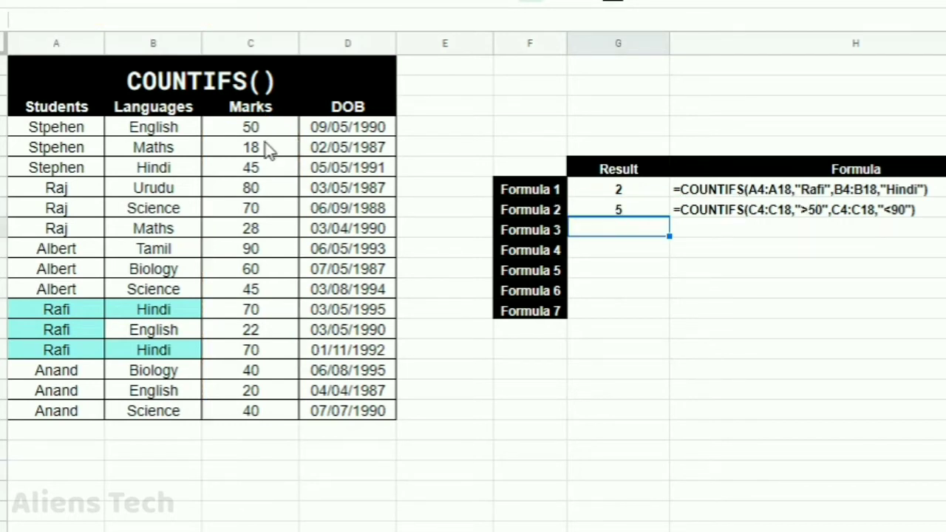
Fill the marks cells between 50 and 90 (C7, C8, C11, C13 and C15) with the custom light turquoise colour
click(263, 192)
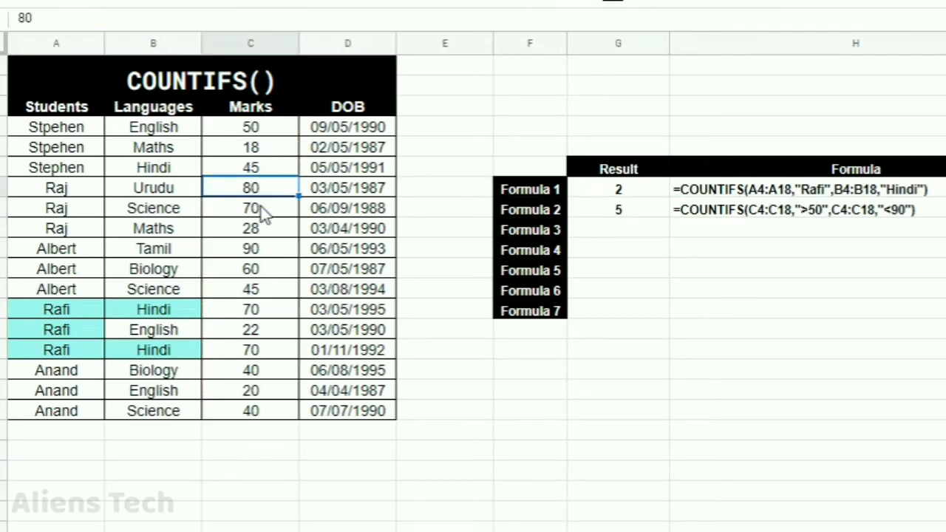
ctrl+click(263, 210)
ctrl+click(258, 246)
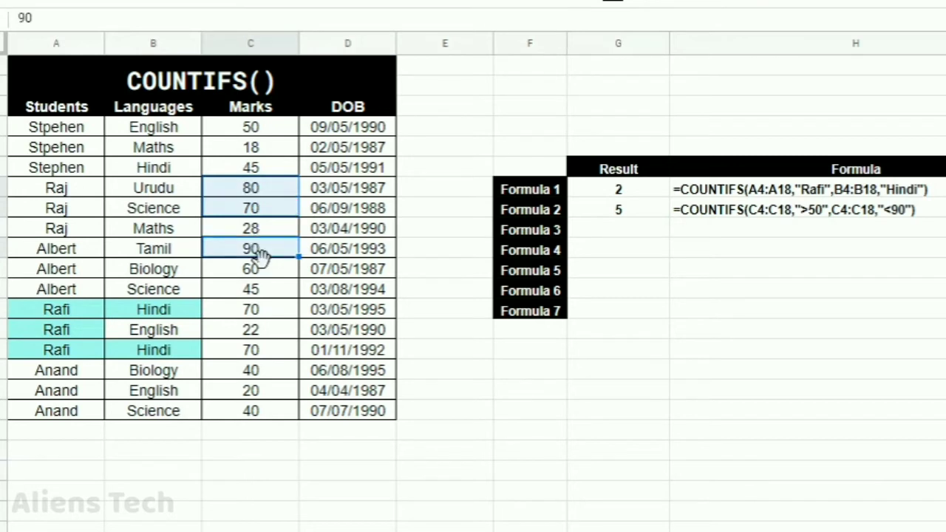
ctrl+click(265, 272)
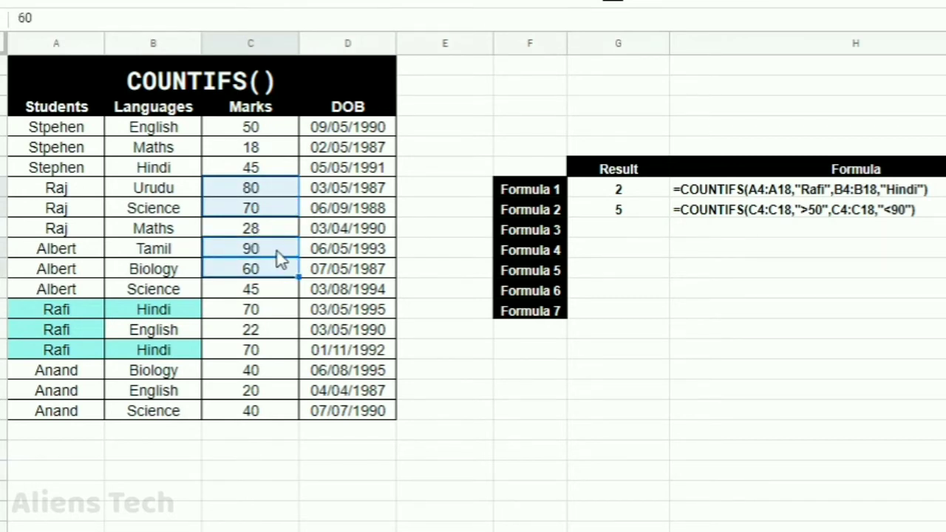
ctrl+click(273, 249)
ctrl+click(279, 310)
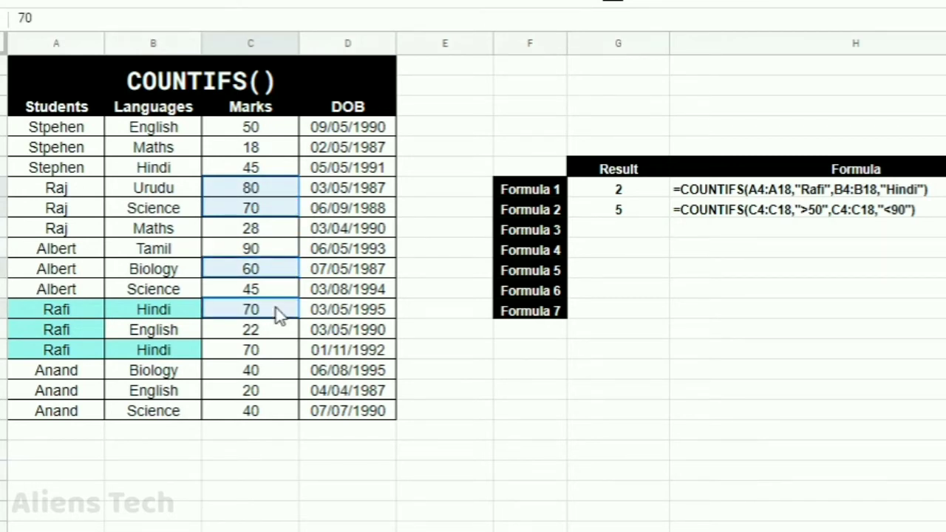
ctrl+click(277, 350)
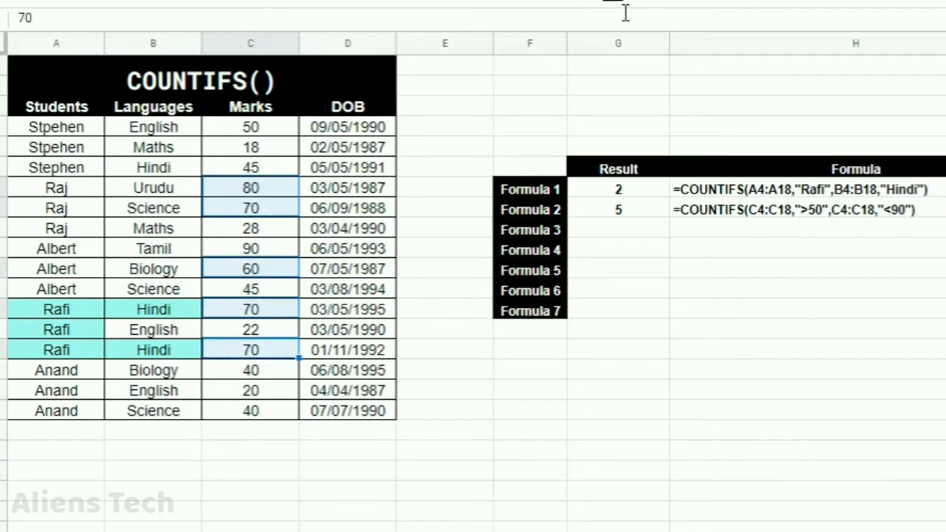
click(657, 5)
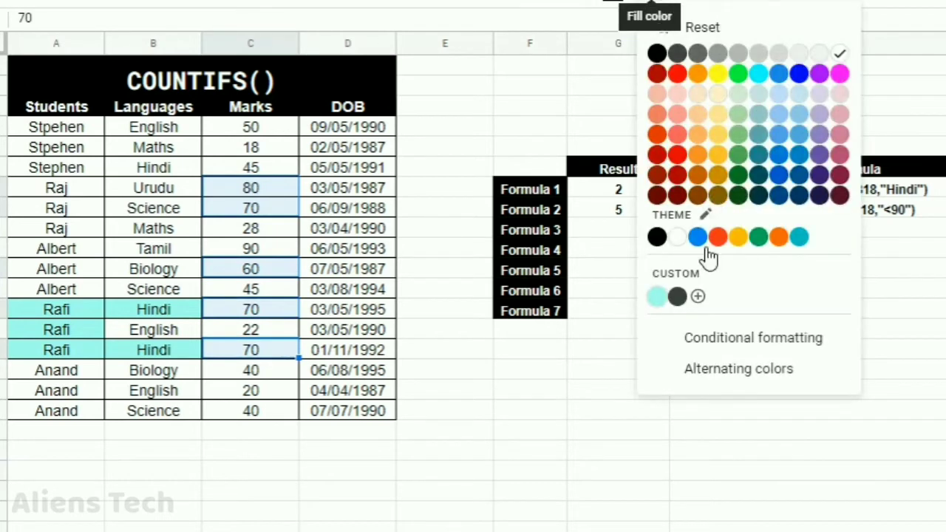
click(664, 296)
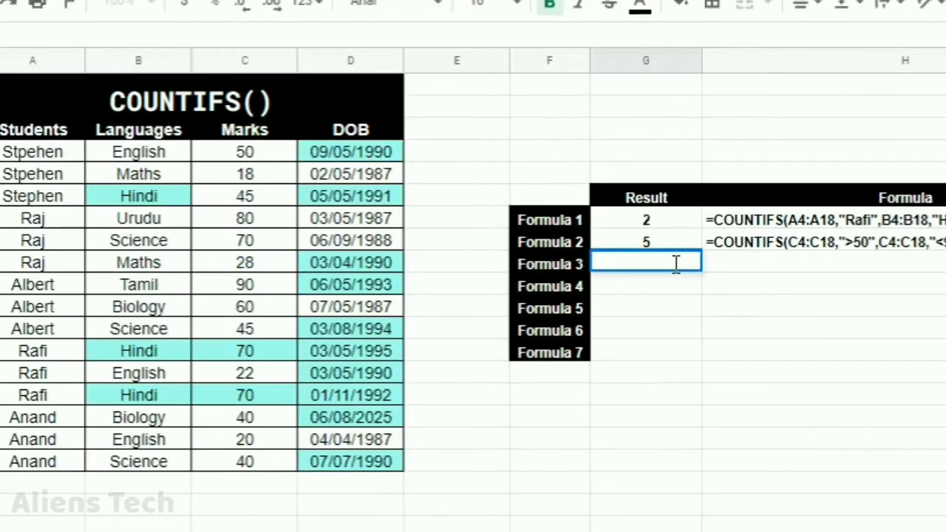
In the Formula 3 result cell, start a COUNTIFS with B4:B18 as the first range and cell B6 as its criterion
text(=COUN)
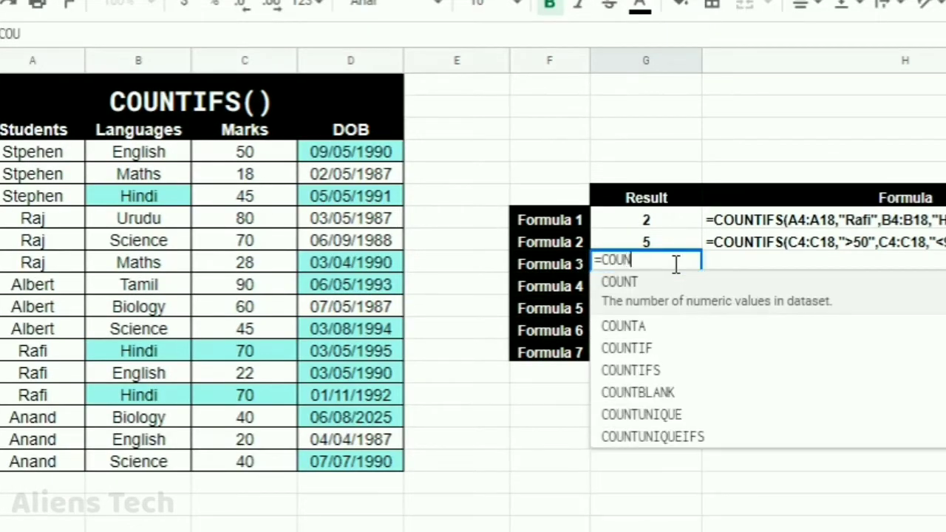
text(TIFS)
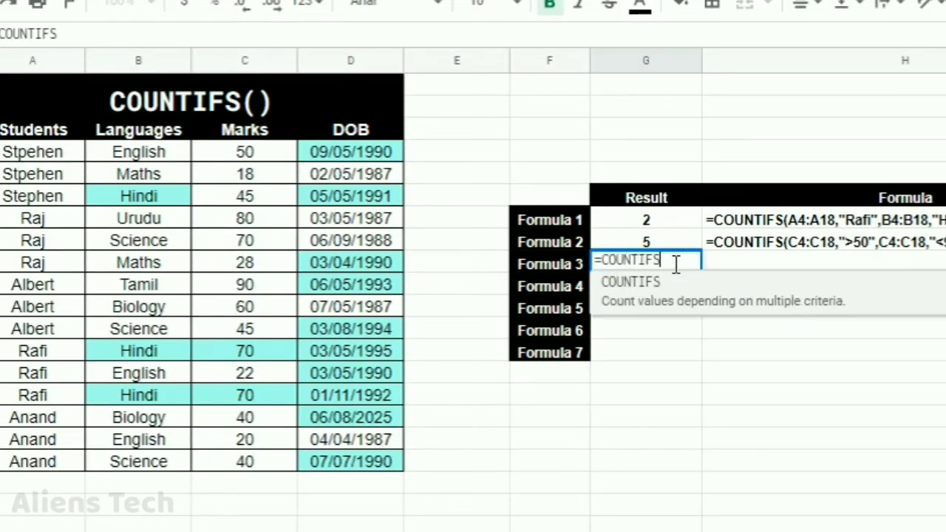
text(()
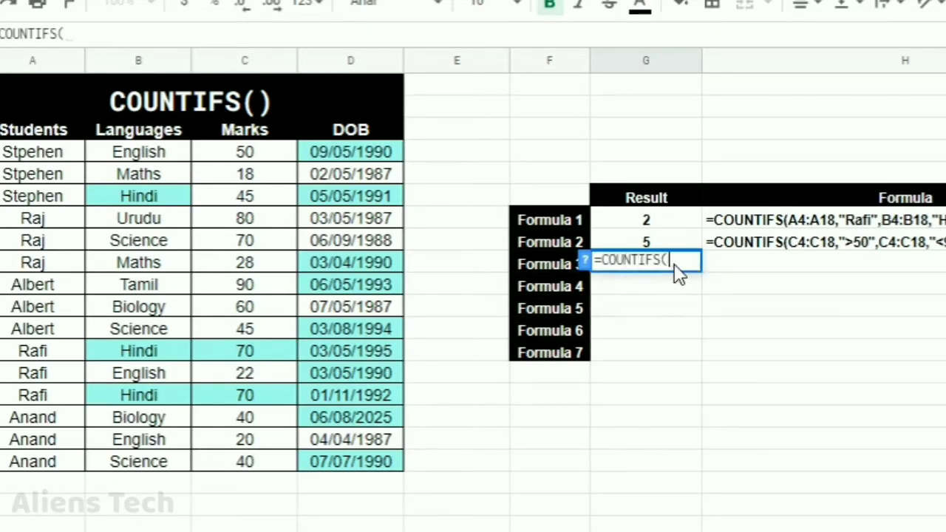
click(141, 154)
shift+click(157, 462)
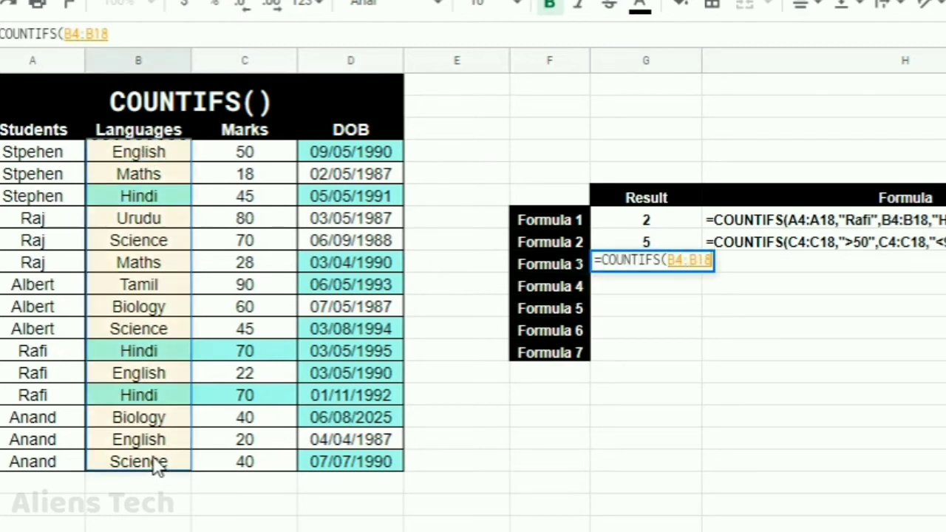
text(,)
click(139, 196)
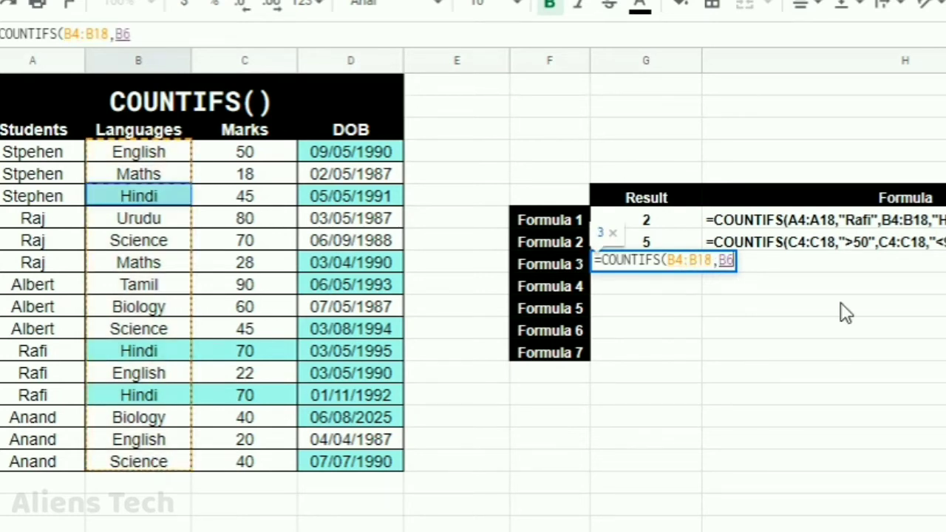
Add C4:C18 with the criterion ">"&C4 as the second condition and complete the Formula 3 COUNTIFS
text(,)
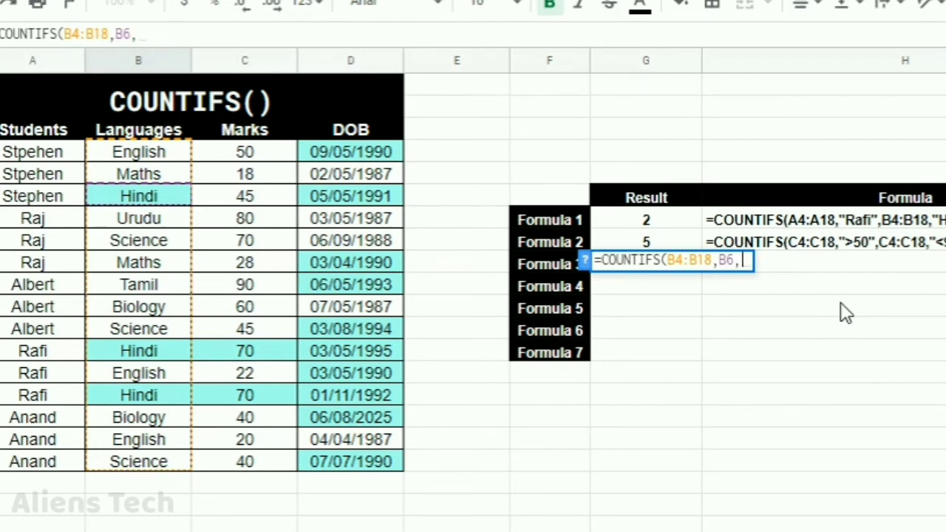
click(267, 158)
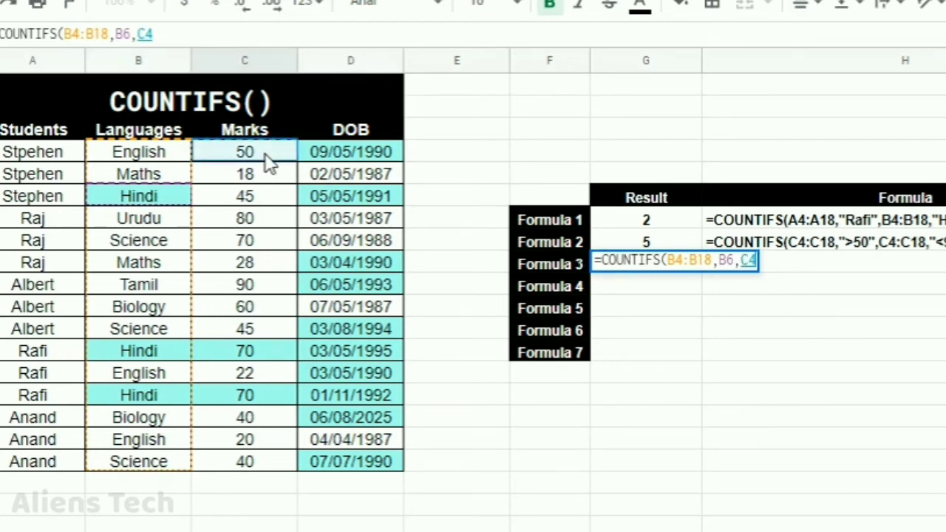
shift+click(249, 462)
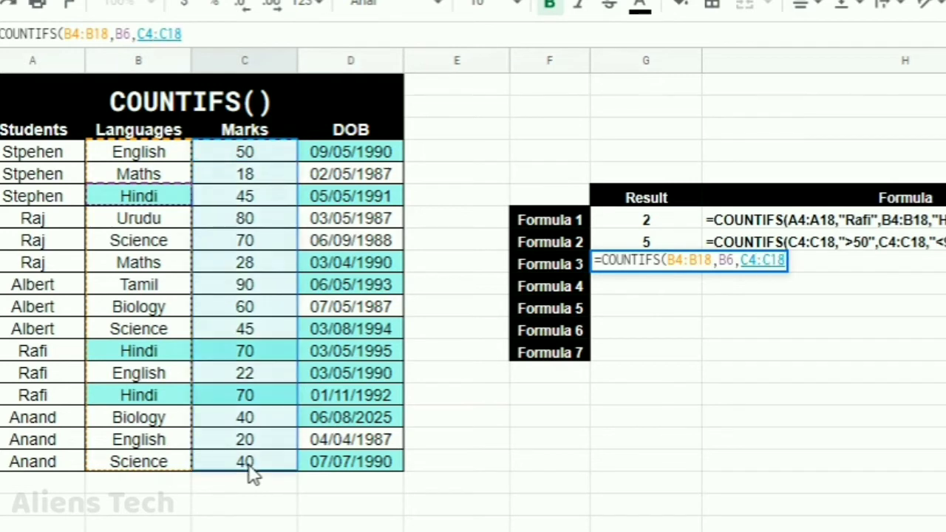
text(,)
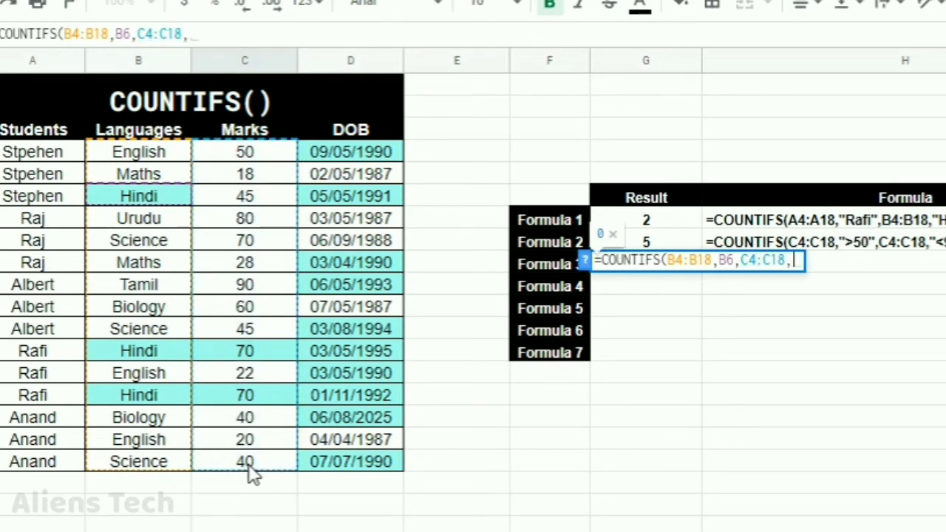
text("")
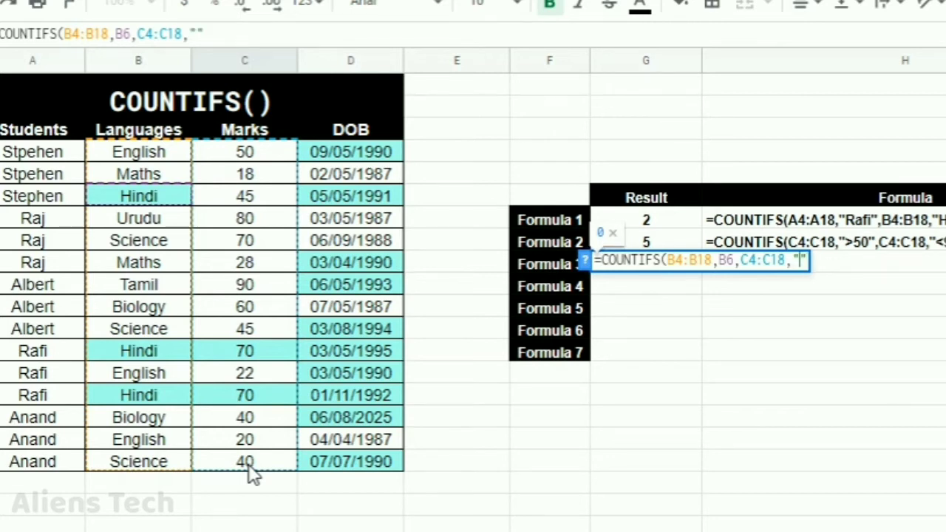
text(>"&)
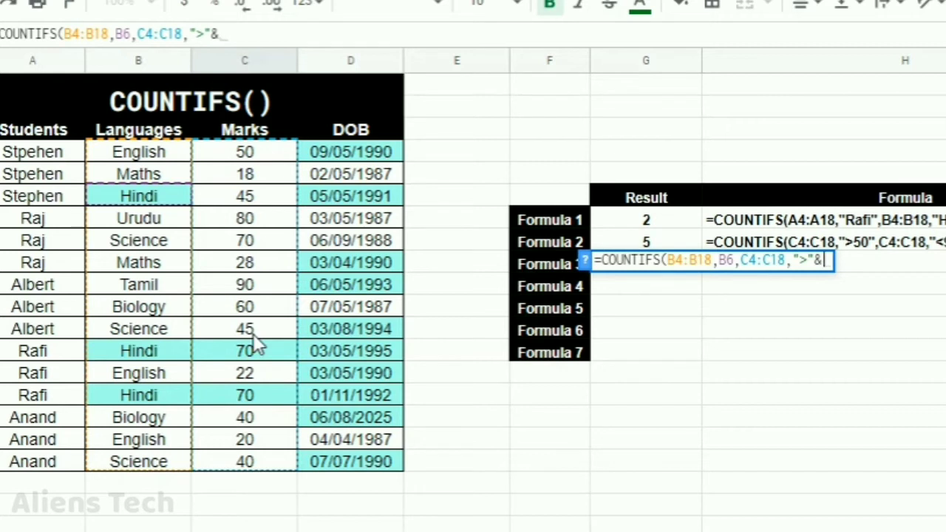
click(250, 152)
text())
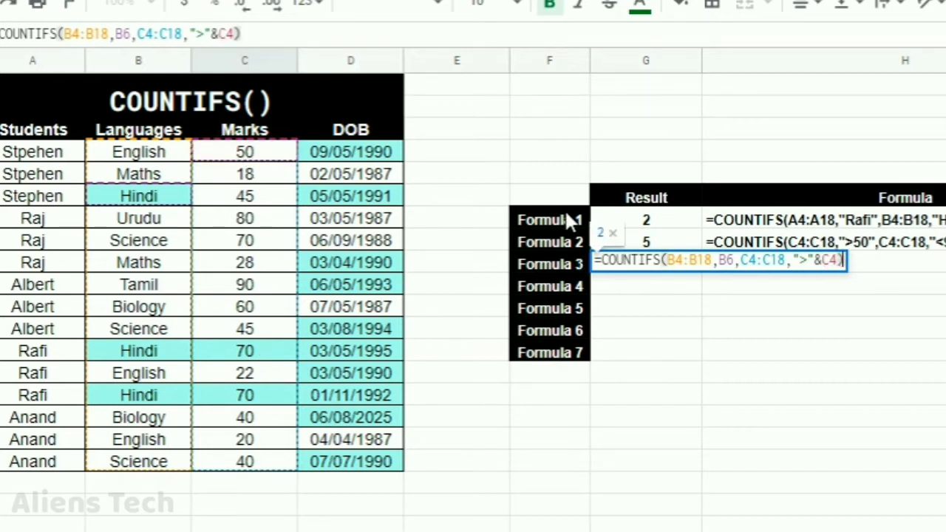
key(Return)
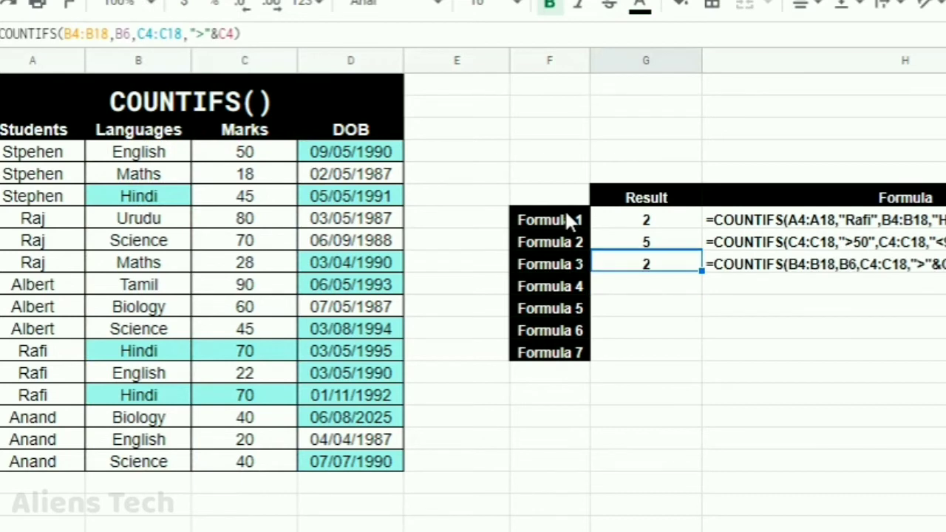
Try the Formula 3 COUNTIFS with its marks criterion written as >C4, without quotation marks or an ampersand
double_click(660, 267)
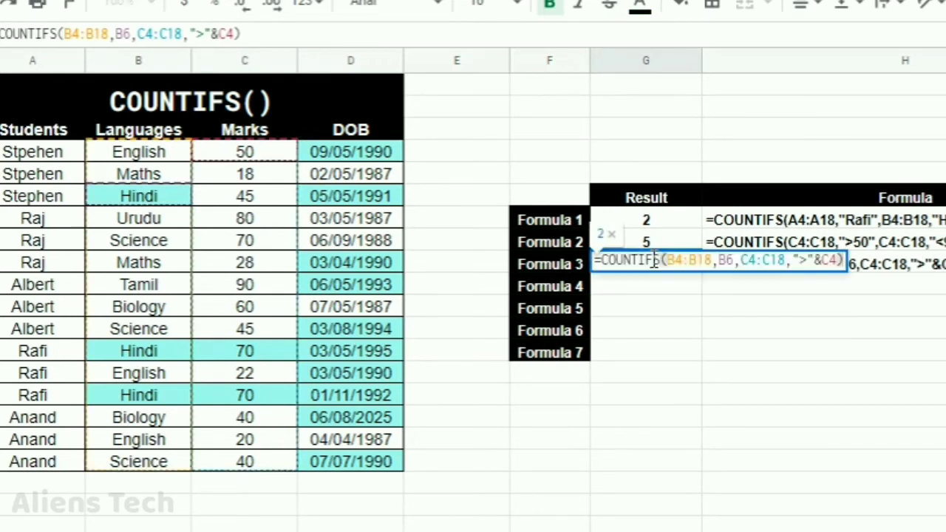
key(Left)
key(Left)
key(Left)
key(Left)
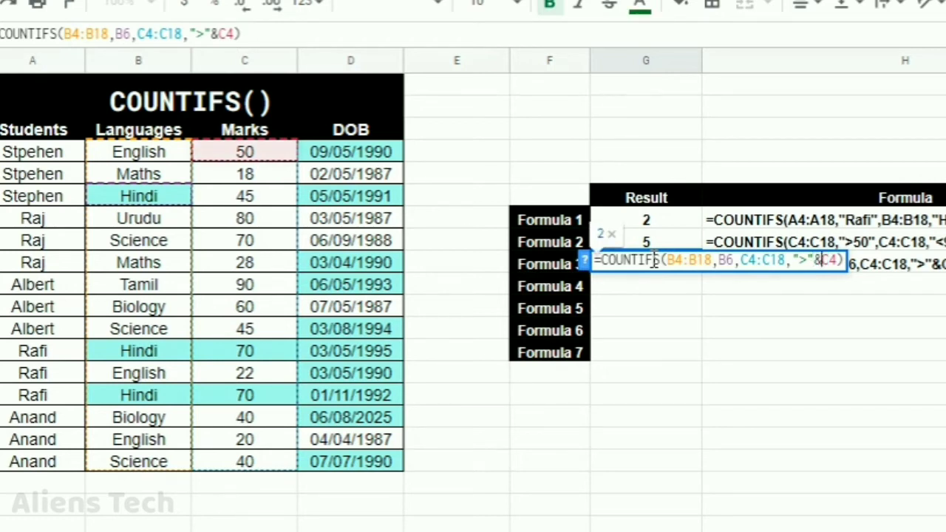
key(shift+Left)
key(shift+Left)
key(shift+Left)
text(>)
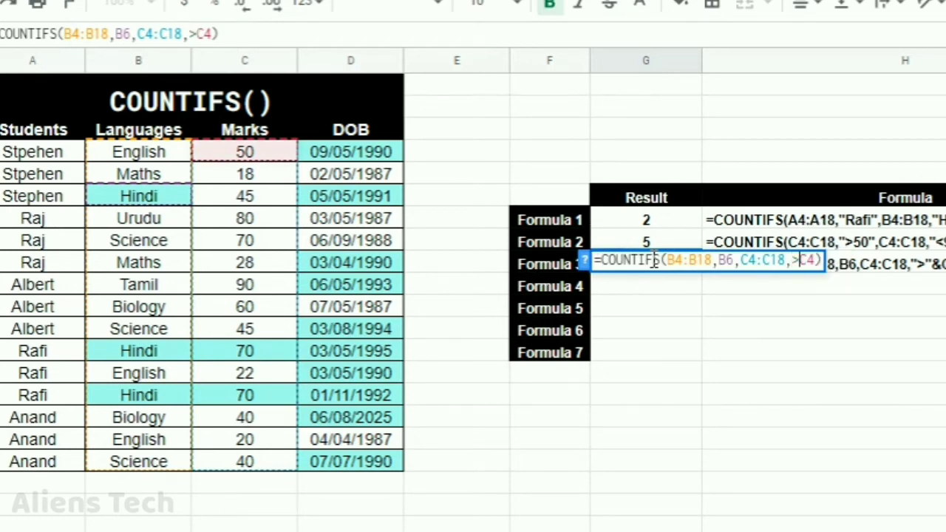
key(Return)
click(655, 266)
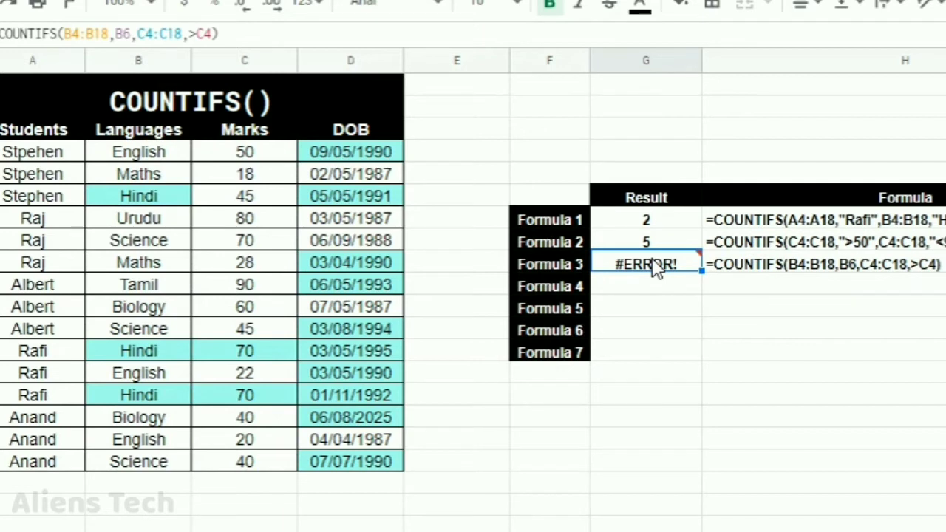
Correct the marks criterion in the Formula 3 COUNTIFS to ">"&C4
double_click(656, 266)
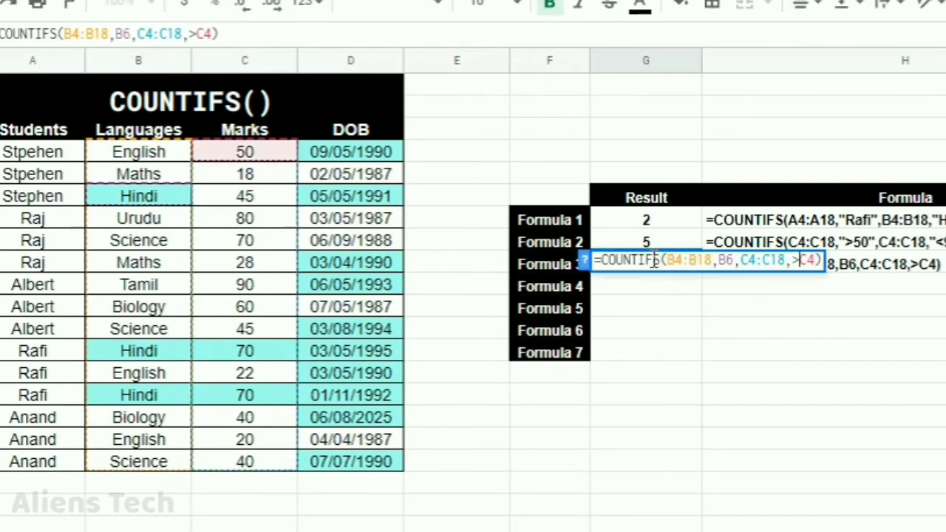
key(shift+Left)
text(")
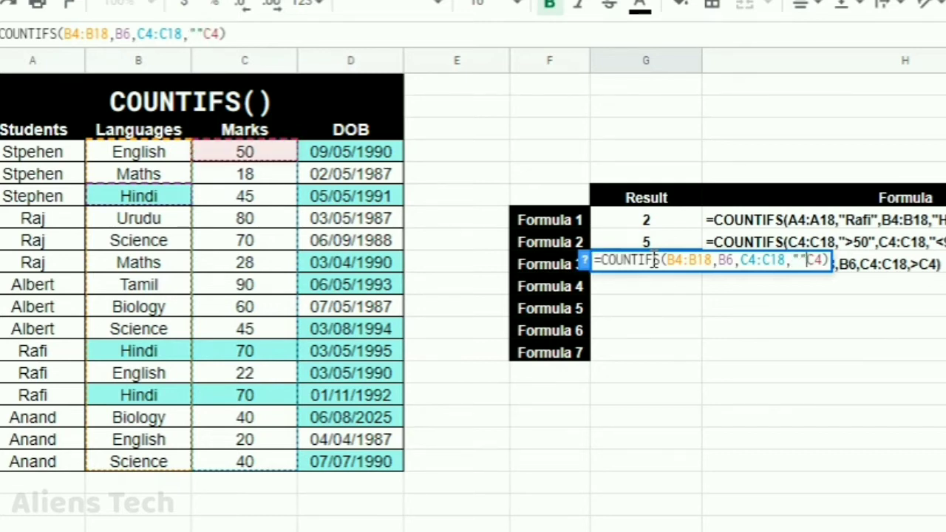
text(>")
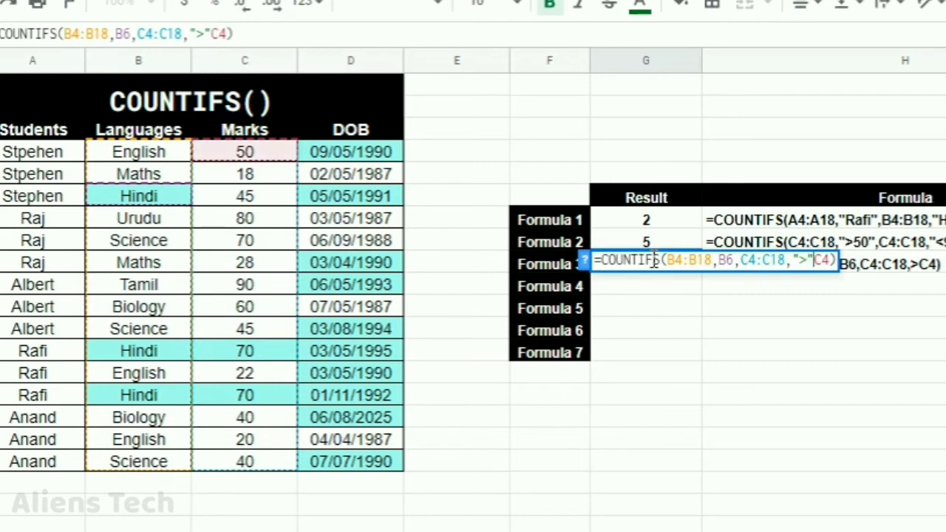
text(&)
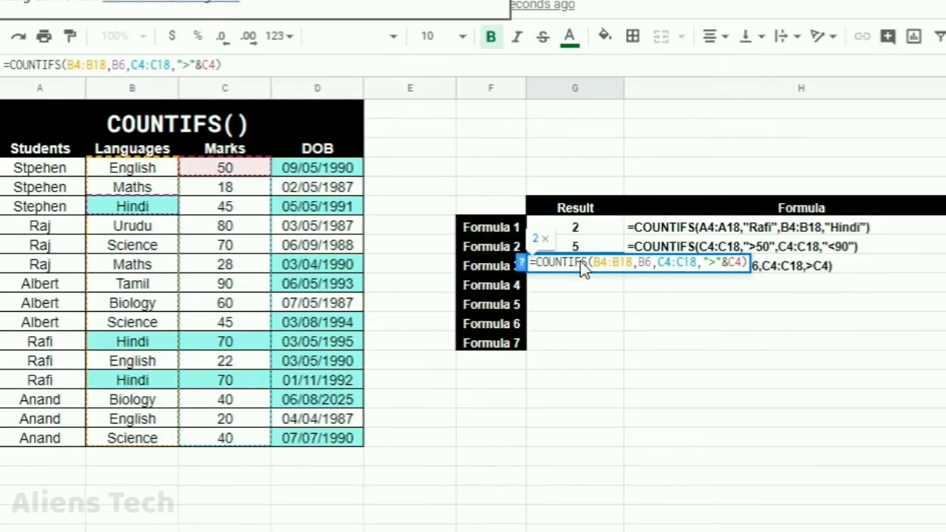
key(Return)
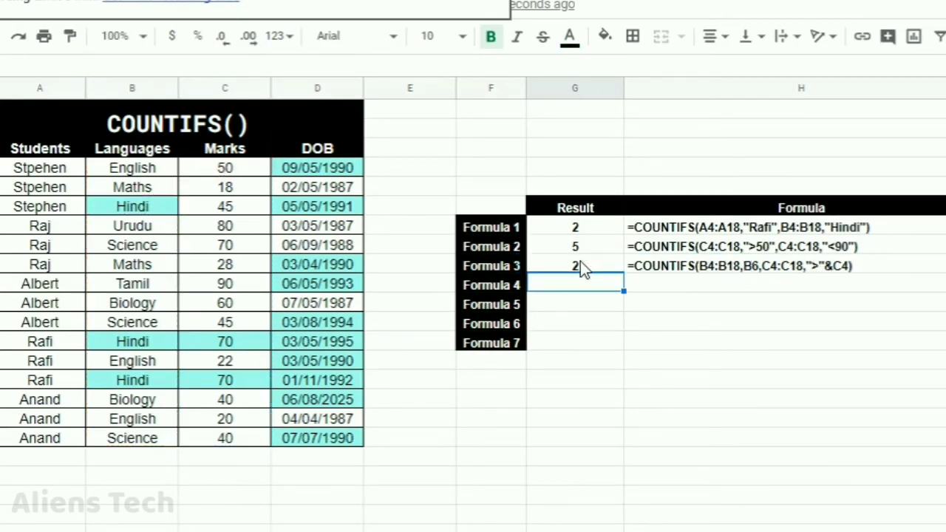
In the Formula 4 result cell, start a COUNTIFS with D4:D18 as the first range and ">01/01/1990" as its criterion
text(=)
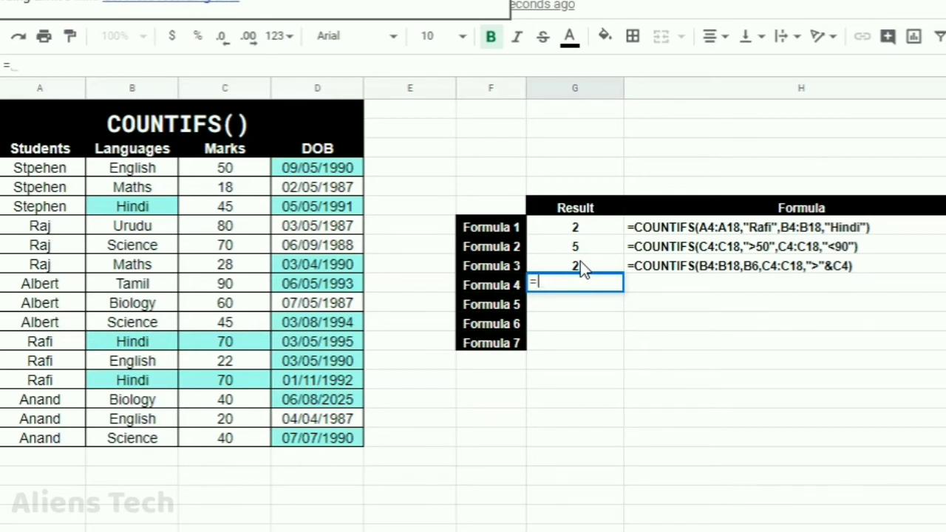
text(COUNTIFS)
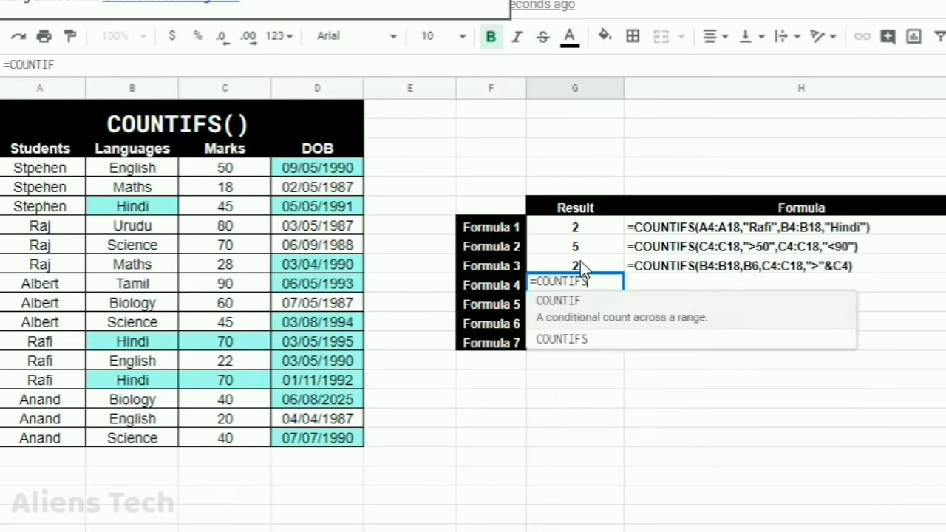
text(()
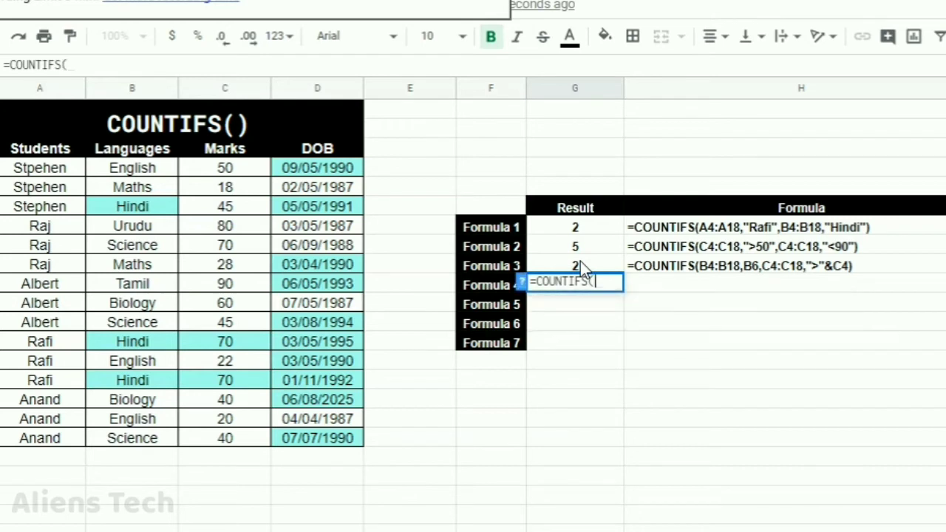
click(353, 175)
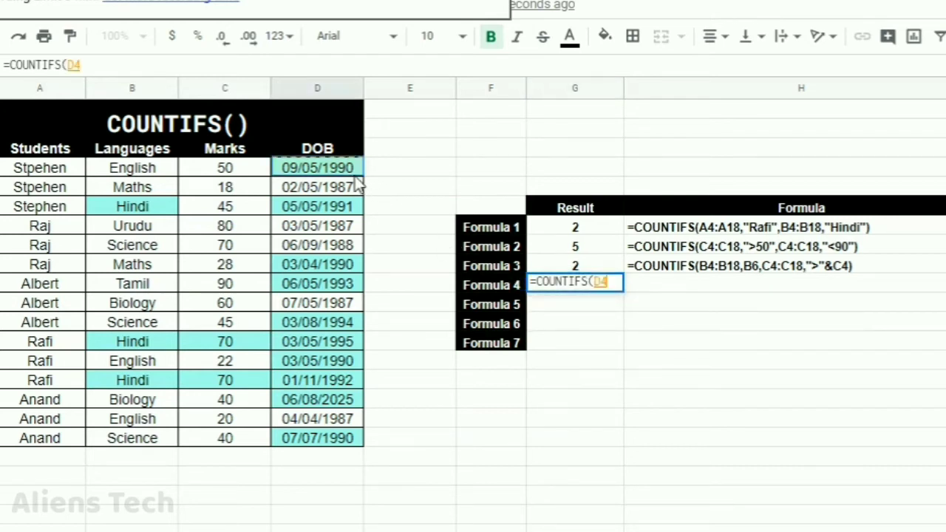
shift+click(349, 443)
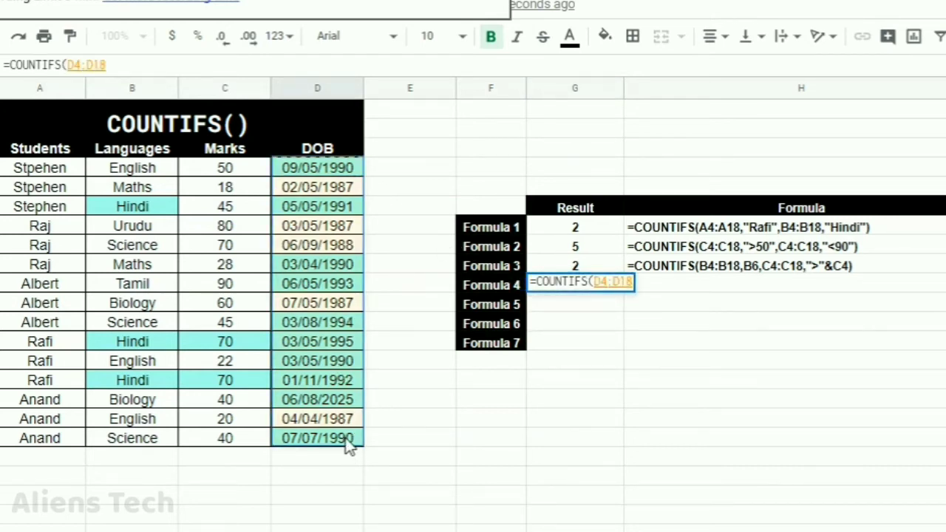
text(,)
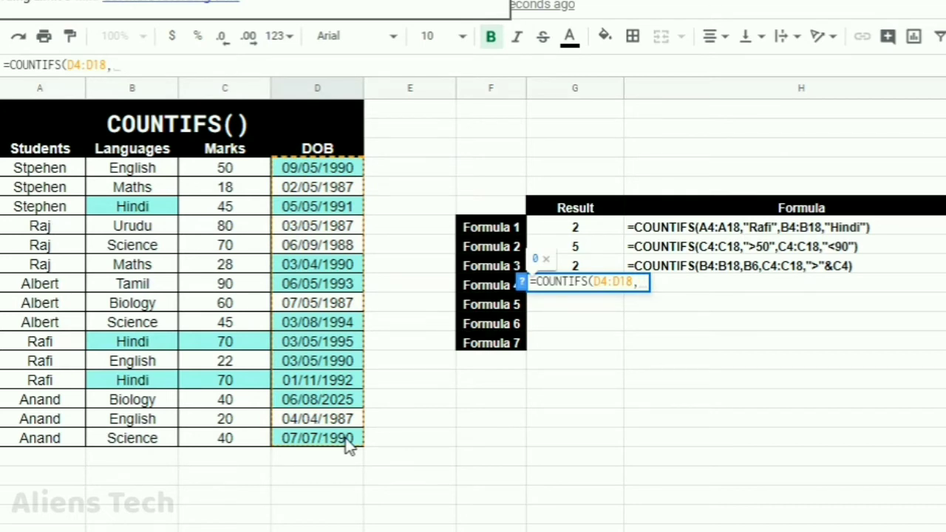
text("")
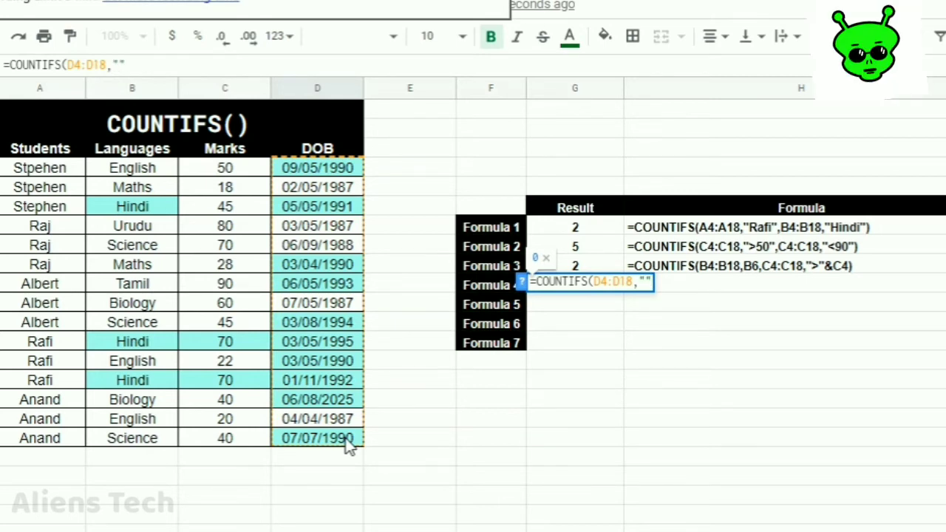
text(>)
text(01/01)
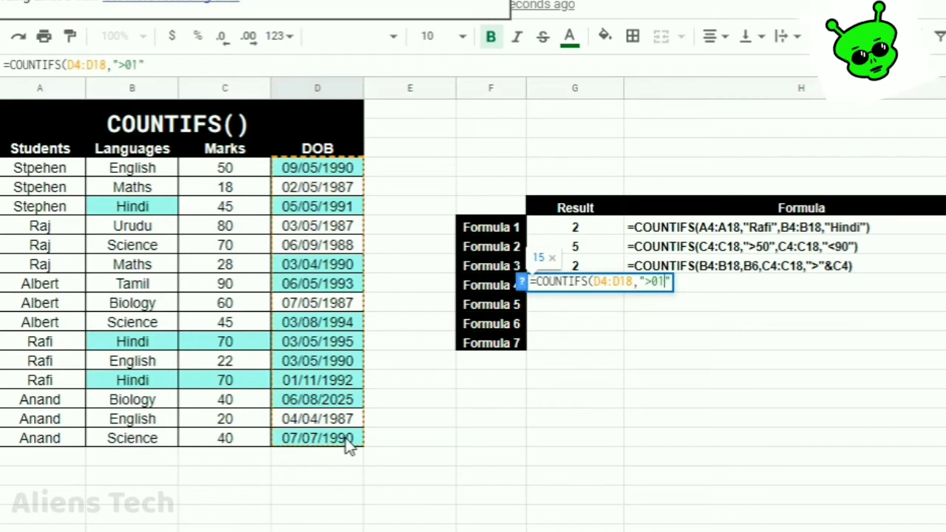
text(/1990)
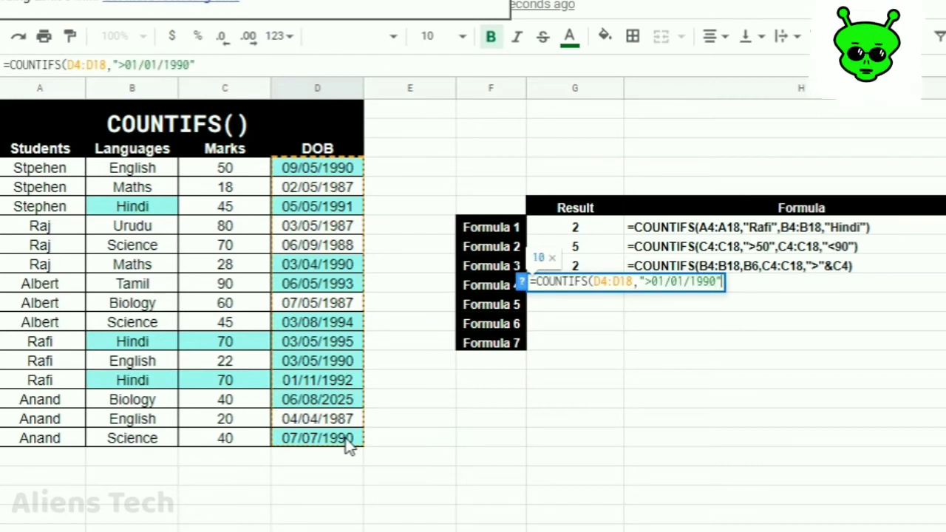
text(",)
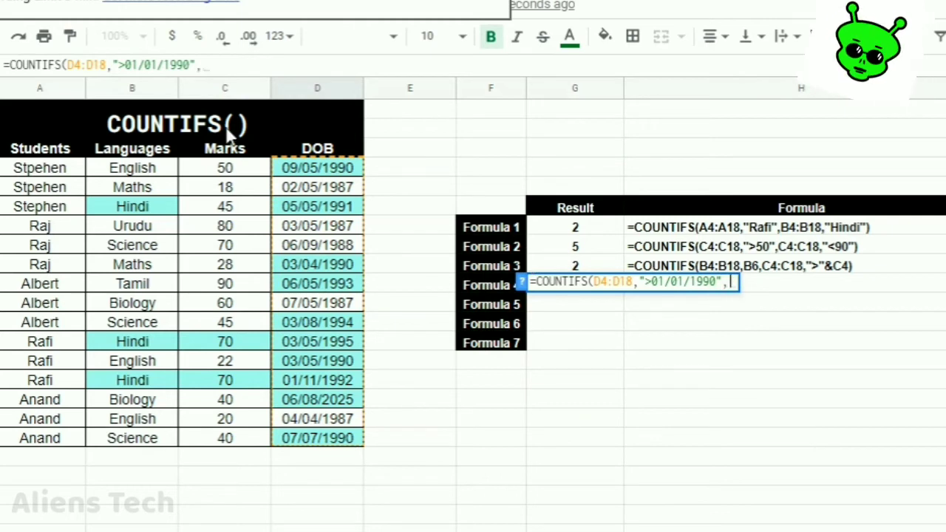
Add D4:D18 with the criterion "<01/01/1996" as the second condition and complete the Formula 4 COUNTIFS
click(329, 175)
drag(329, 436, 333, 437)
text(,"<)
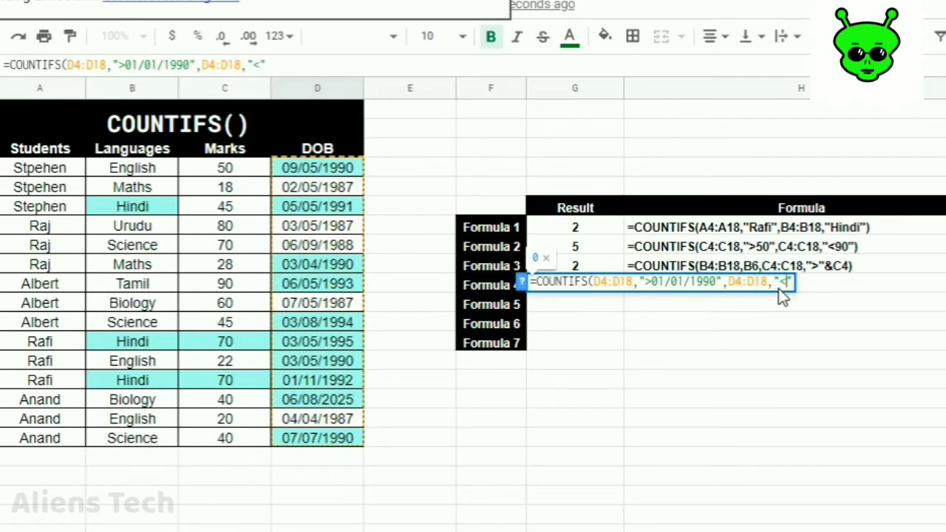
text(01/)
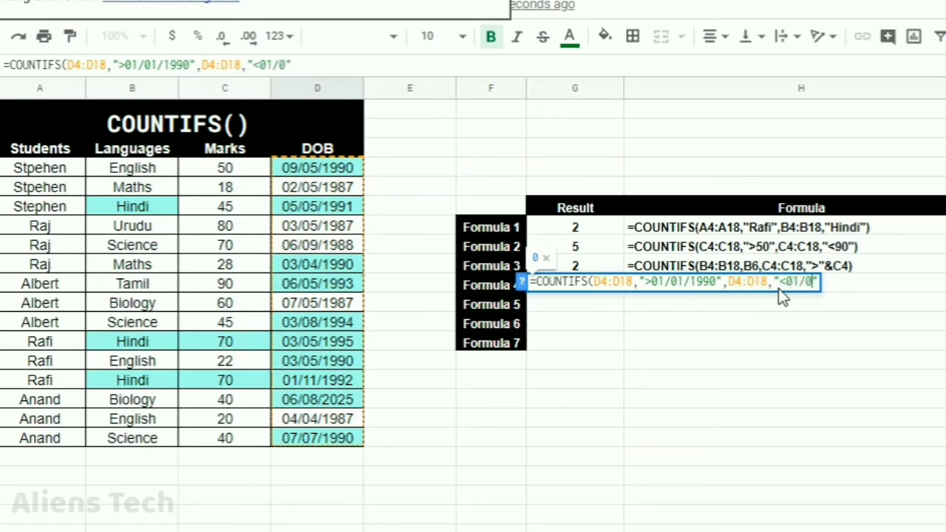
text(01/1)
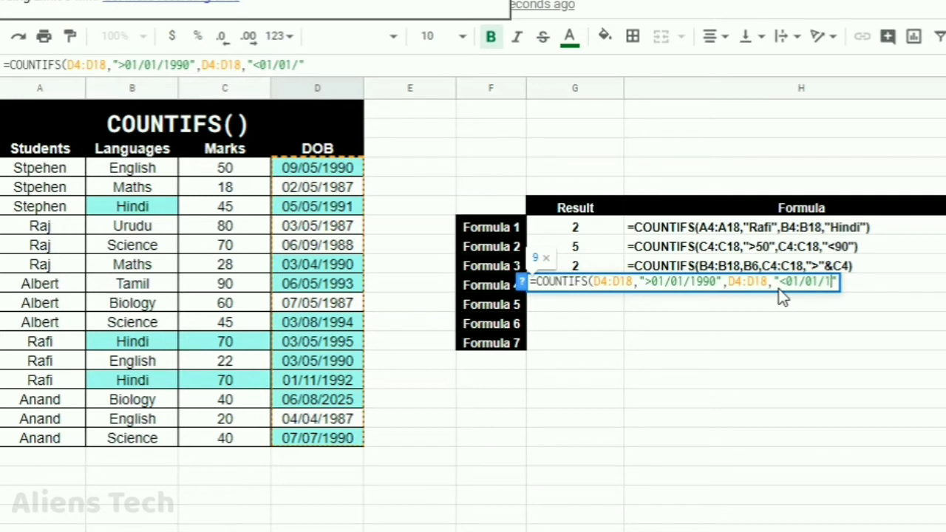
text(996")
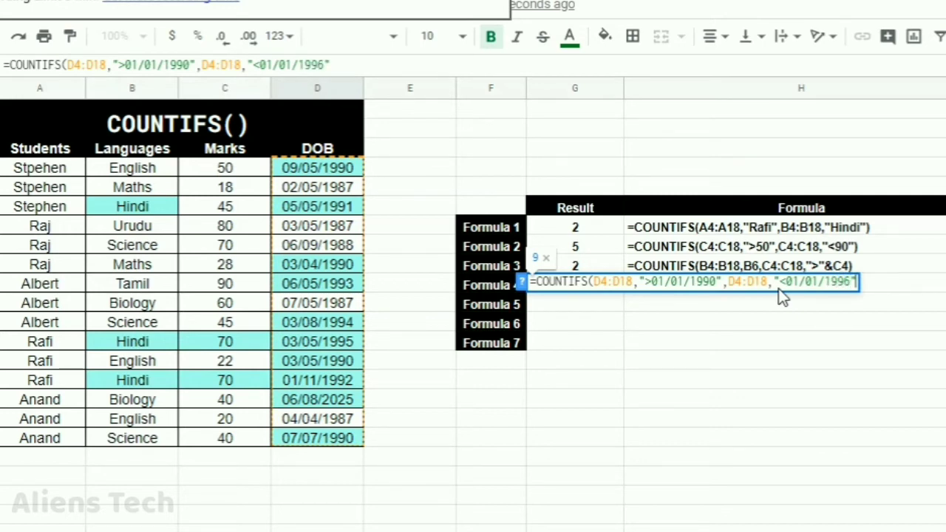
text())
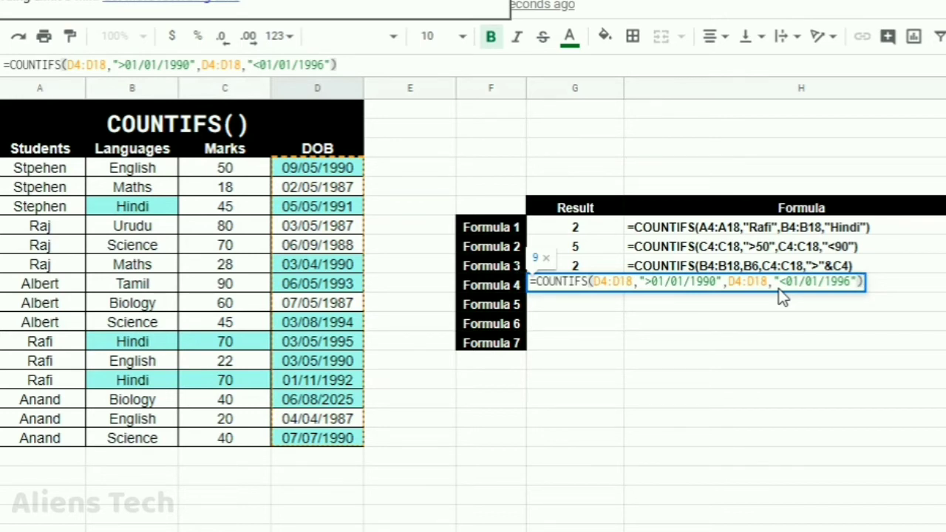
key(Return)
key(Up)
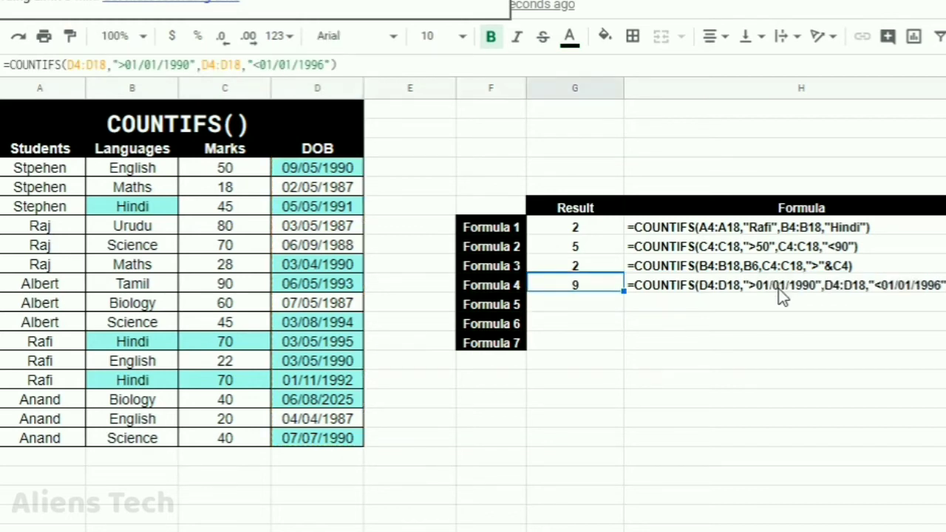
Fill the nine DOB cells that meet the Formula 4 date criteria with light orange
click(342, 175)
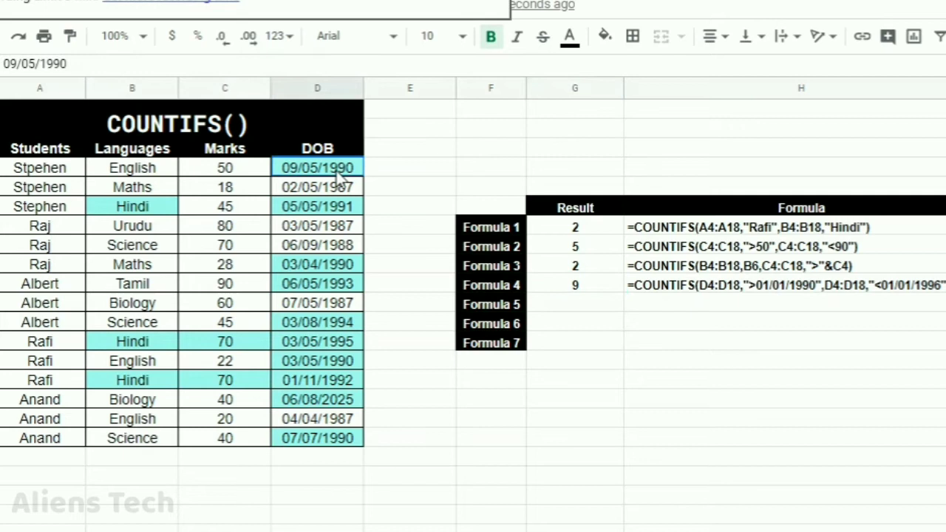
ctrl+click(348, 209)
ctrl+click(348, 266)
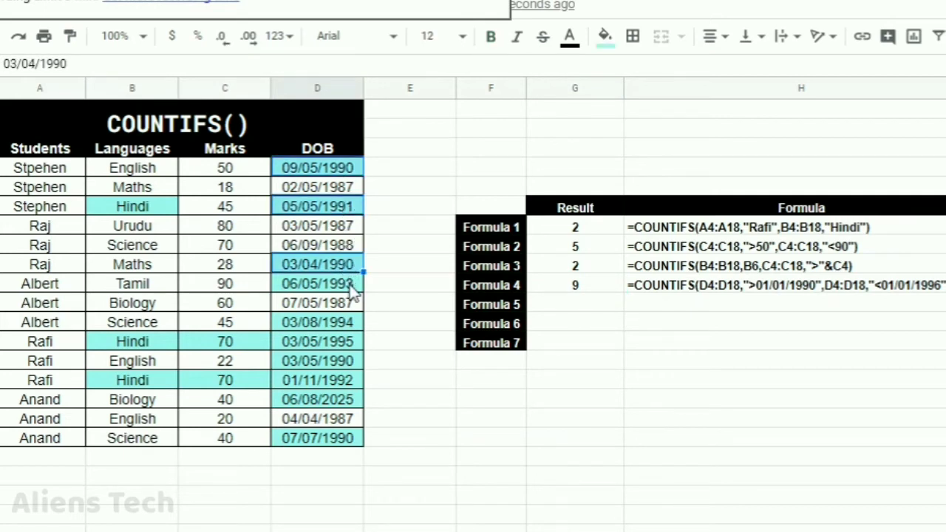
ctrl+click(352, 287)
ctrl+click(350, 325)
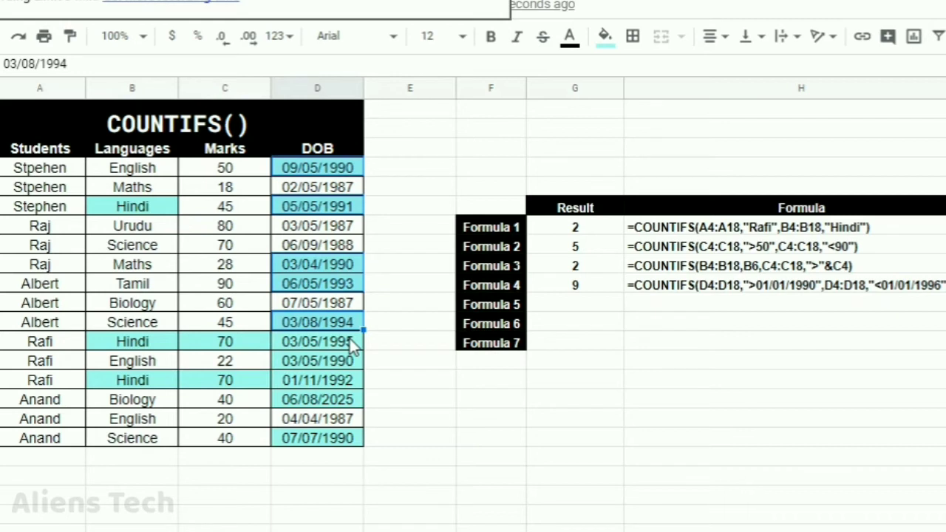
ctrl+click(352, 343)
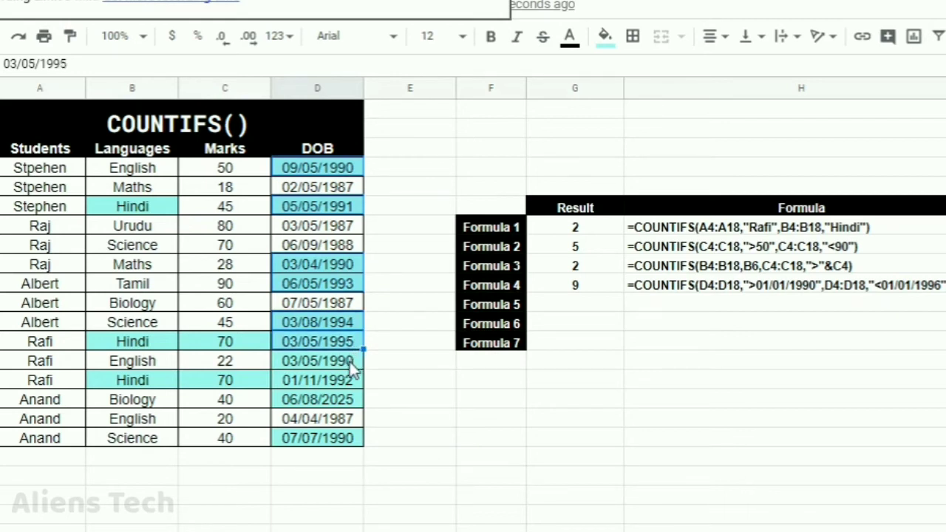
ctrl+click(353, 370)
ctrl+click(349, 383)
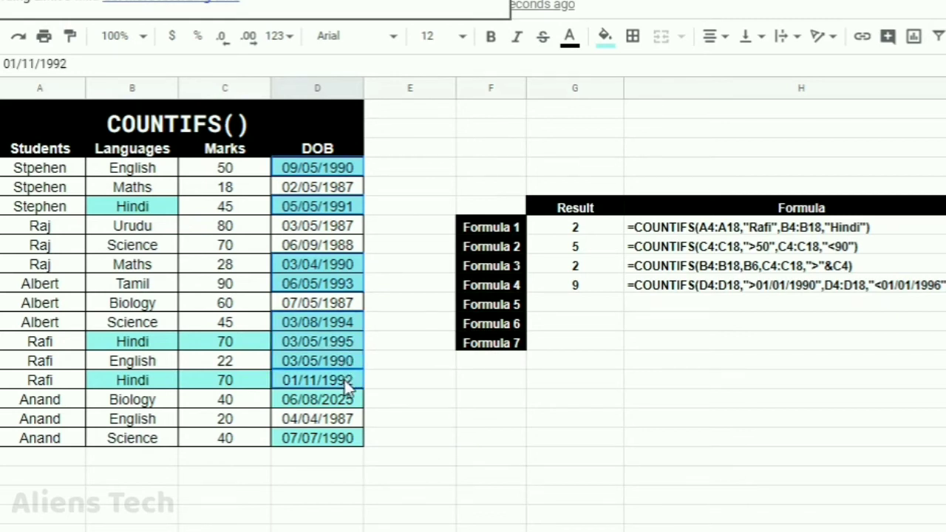
ctrl+click(341, 439)
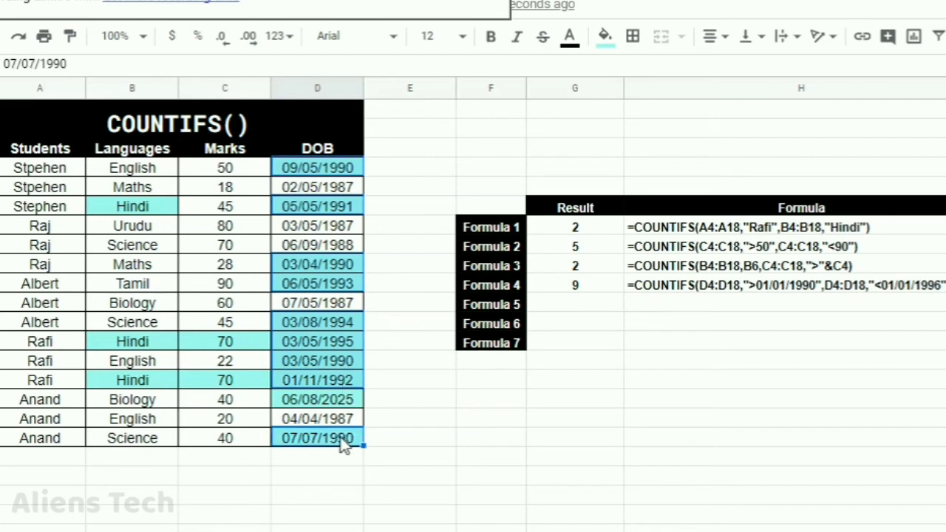
click(605, 39)
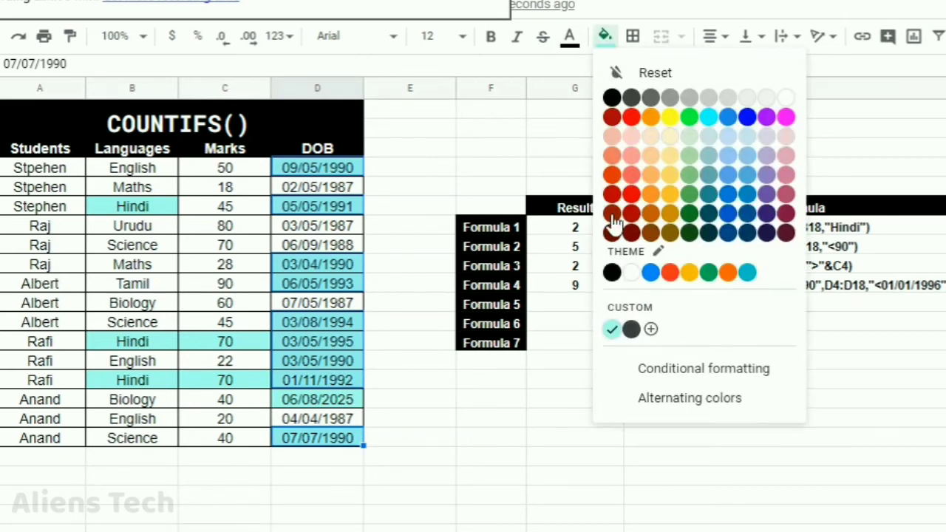
click(651, 139)
click(359, 330)
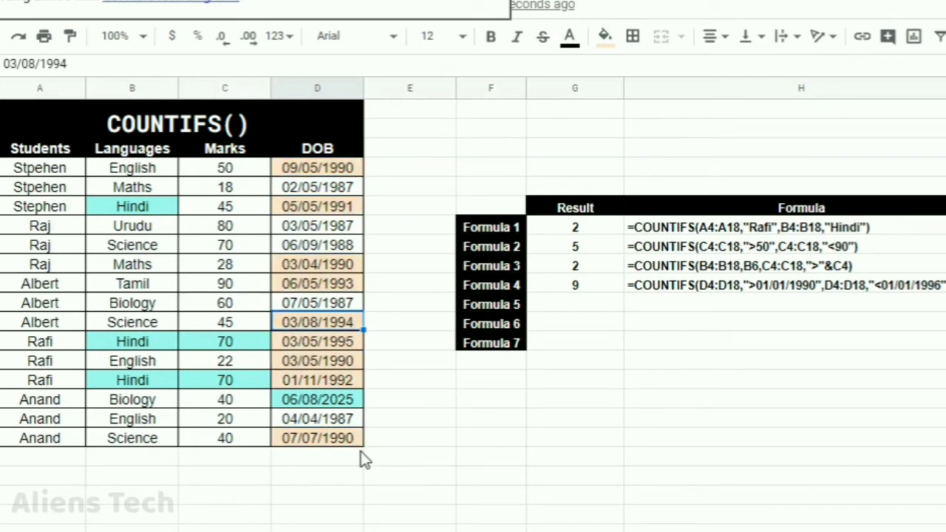
Reset the fill colour of the whole student data range A4:D18
drag(362, 442, 44, 170)
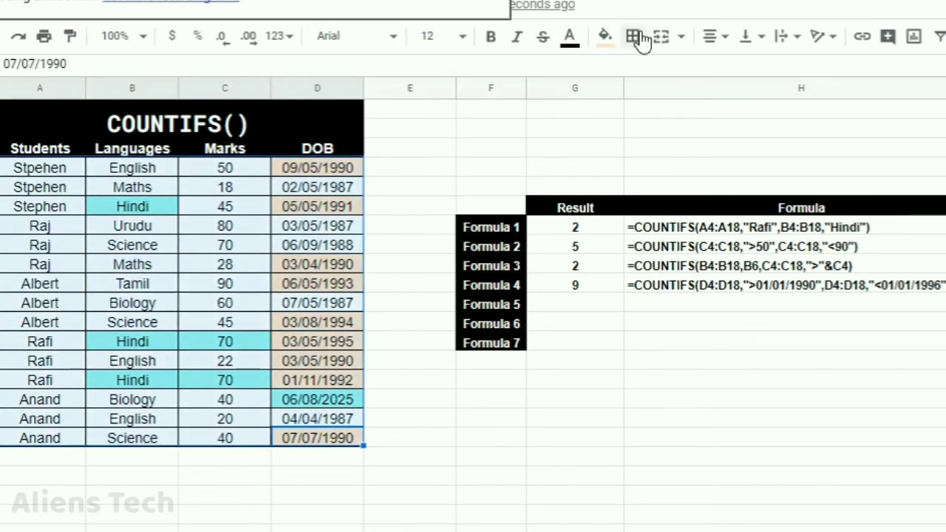
click(605, 36)
click(709, 74)
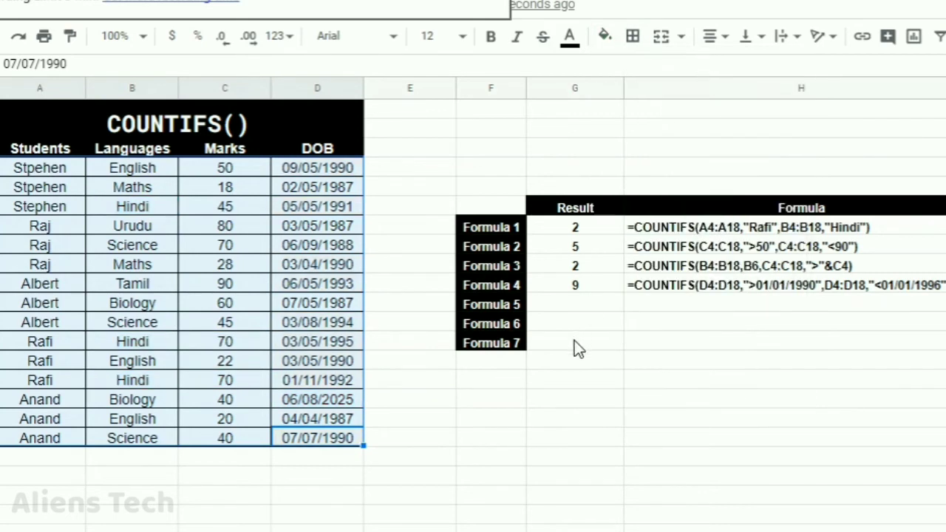
In the Formula 5 result cell, start a COUNTIFS with D4:D18 as the first range and ">01/01/1990" as its criterion
click(570, 302)
text(=COUNT)
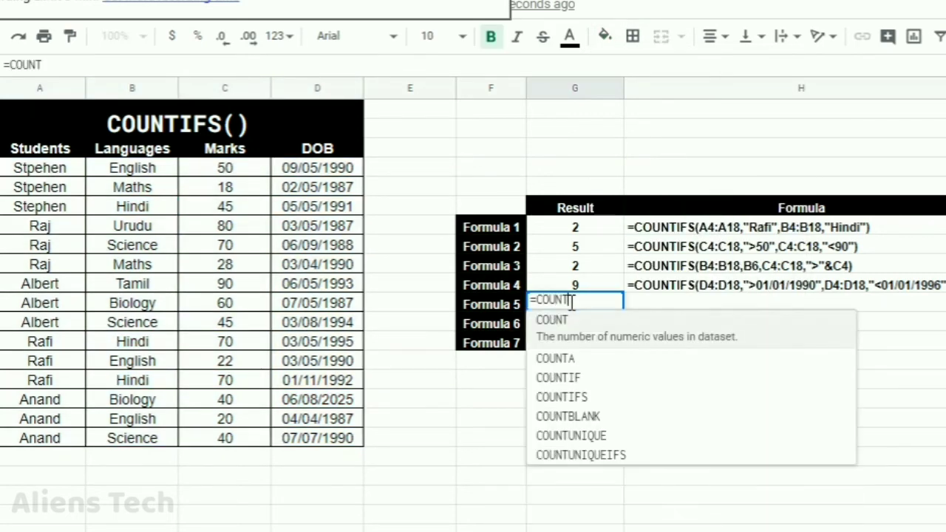
text(FS)
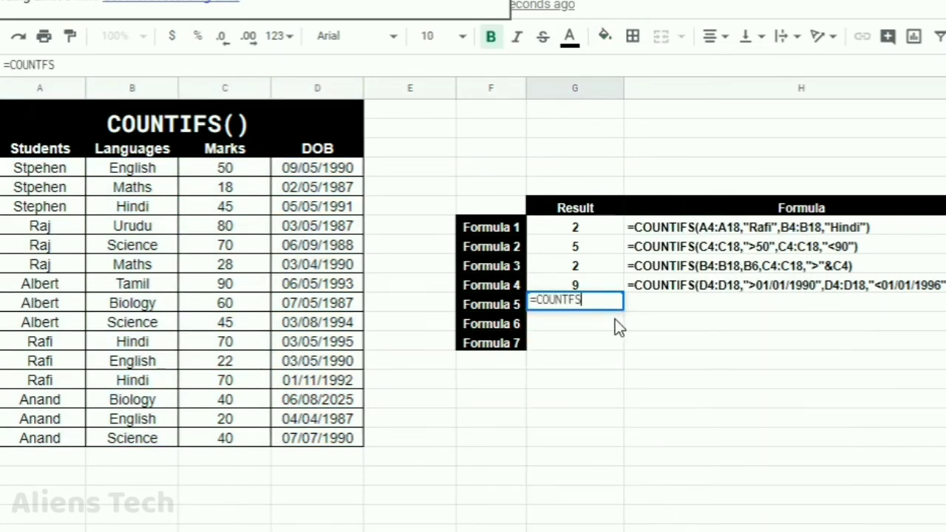
key(BackSpace)
key(BackSpace)
text(IF)
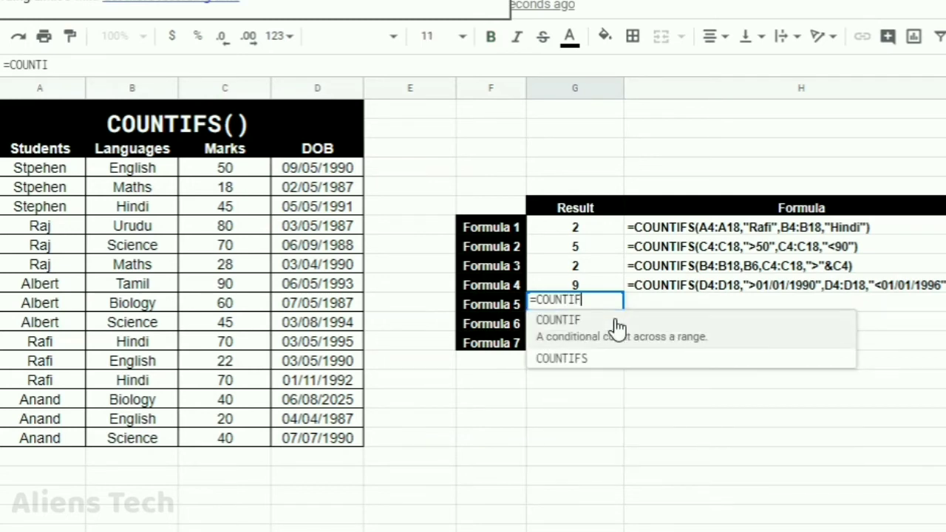
text(S()
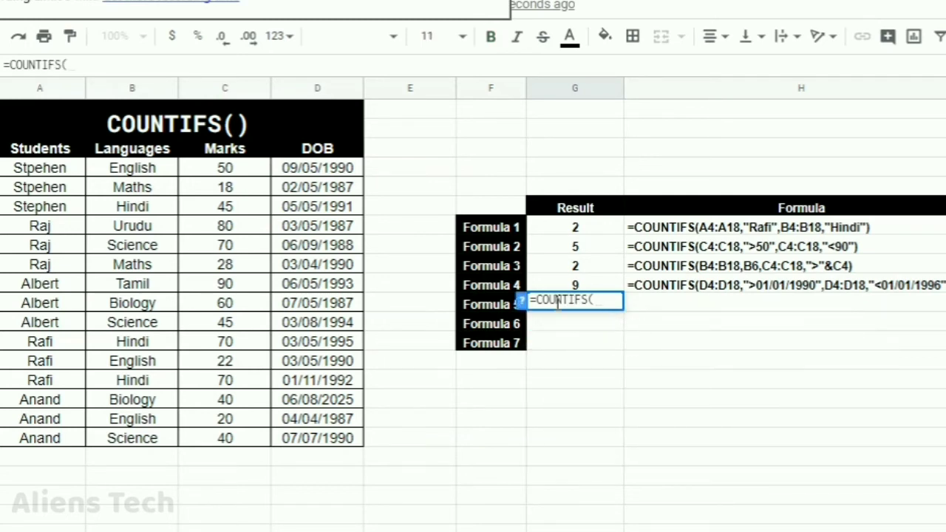
click(334, 173)
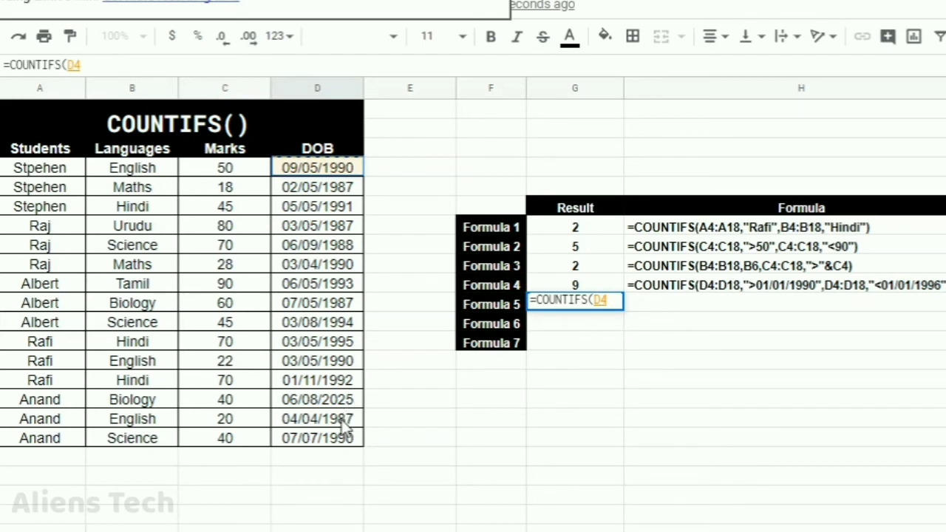
shift+click(344, 441)
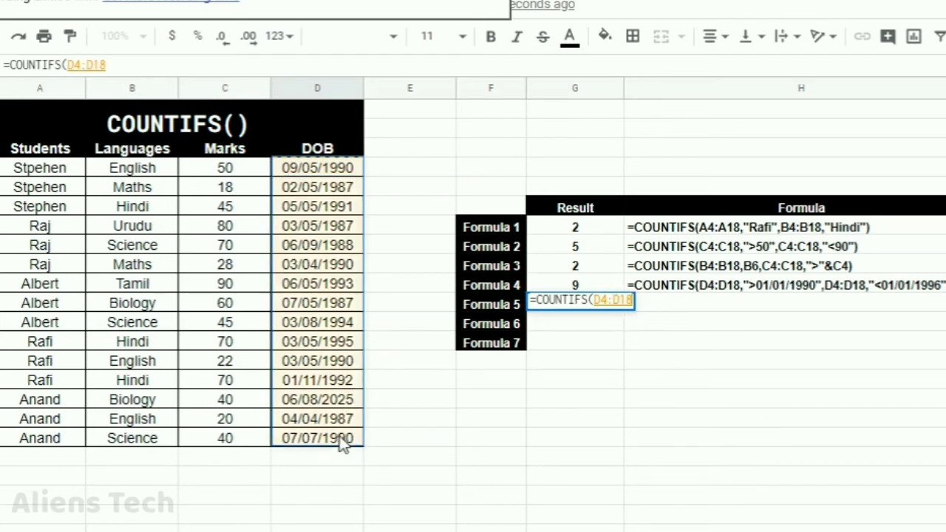
text(,"")
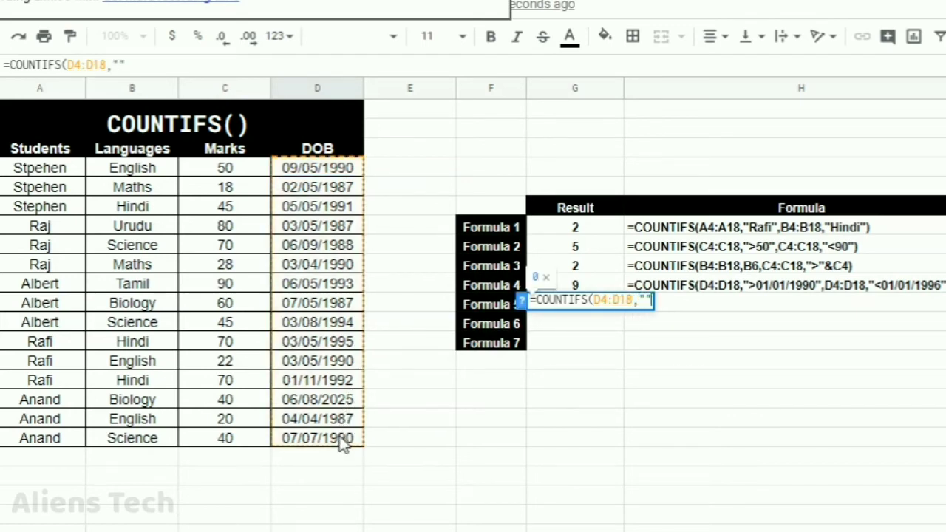
text(>01)
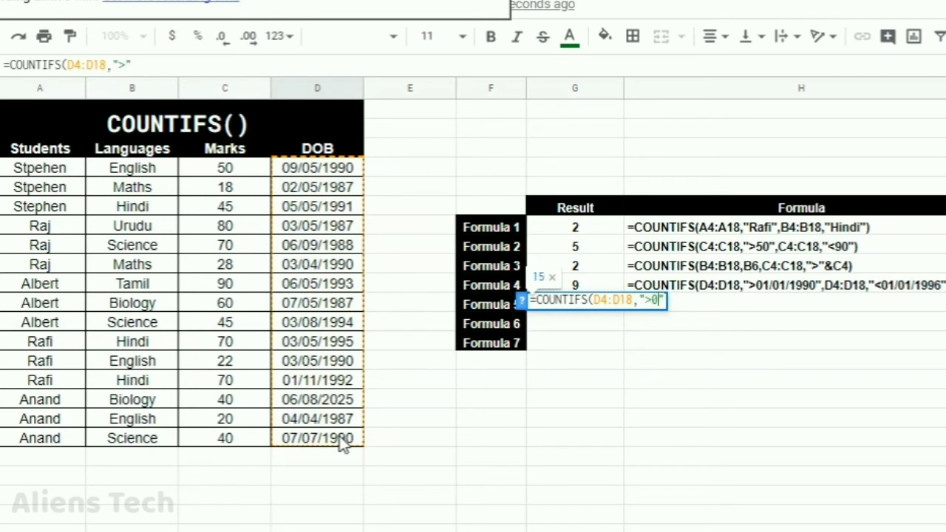
text(/01/)
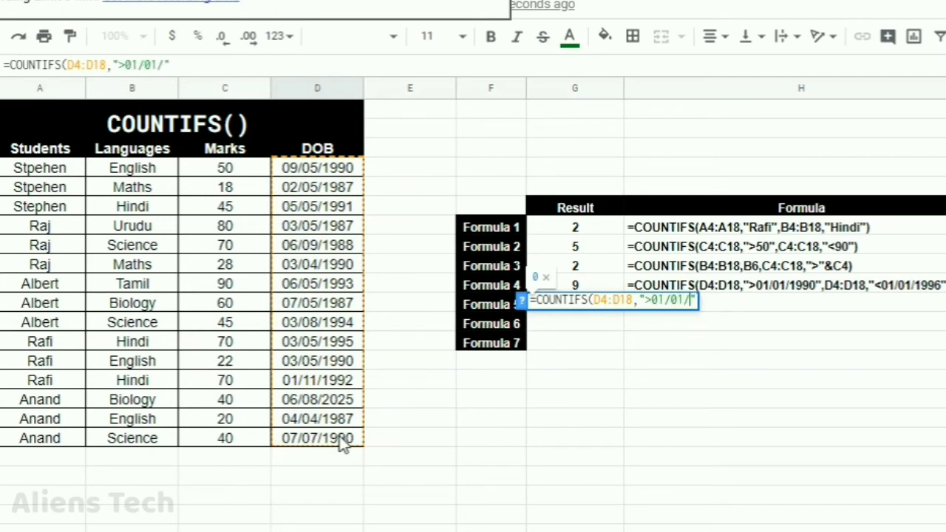
text(1990)
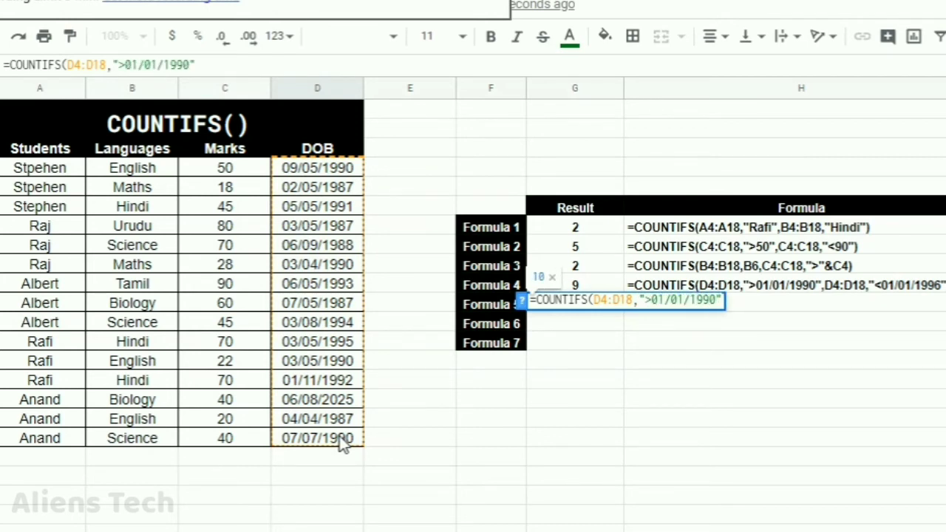
Add D4:D18 with the criterion "<"&TODAY() as the second condition and complete the Formula 5 COUNTIFS
text(,)
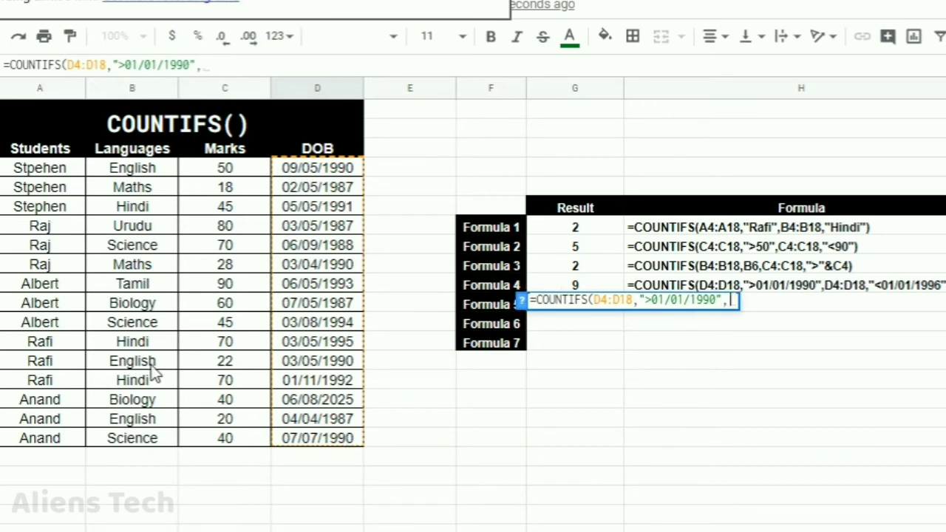
click(313, 169)
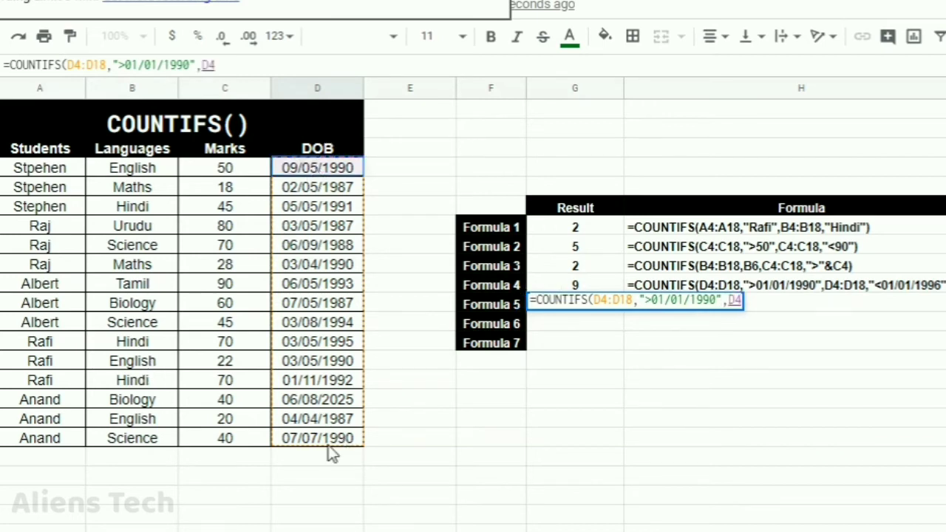
drag(329, 444, 329, 444)
text(,")
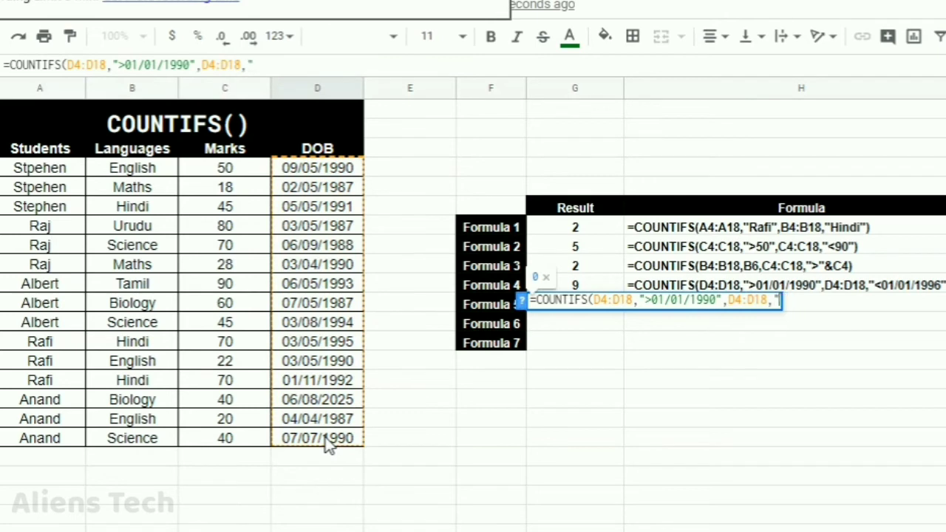
text(")
text(<)
text(&TODAT)
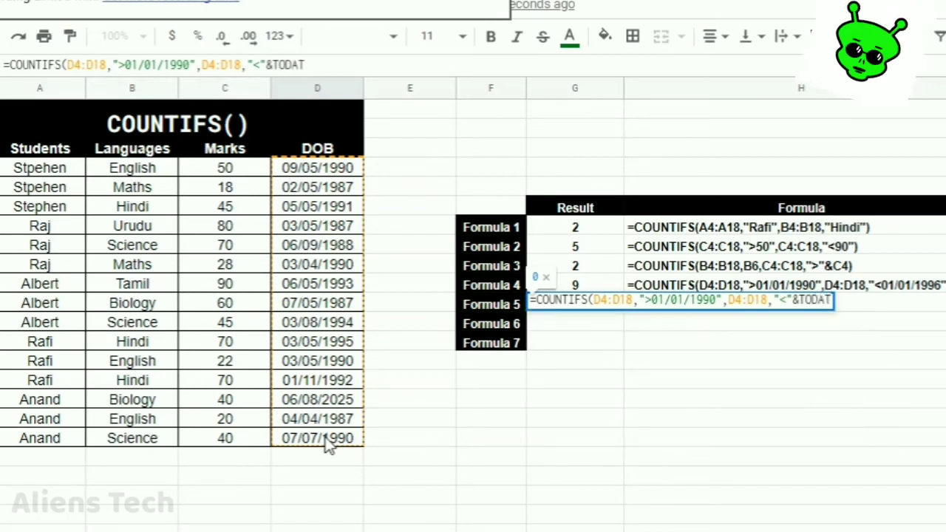
key(BackSpace)
text(Y())
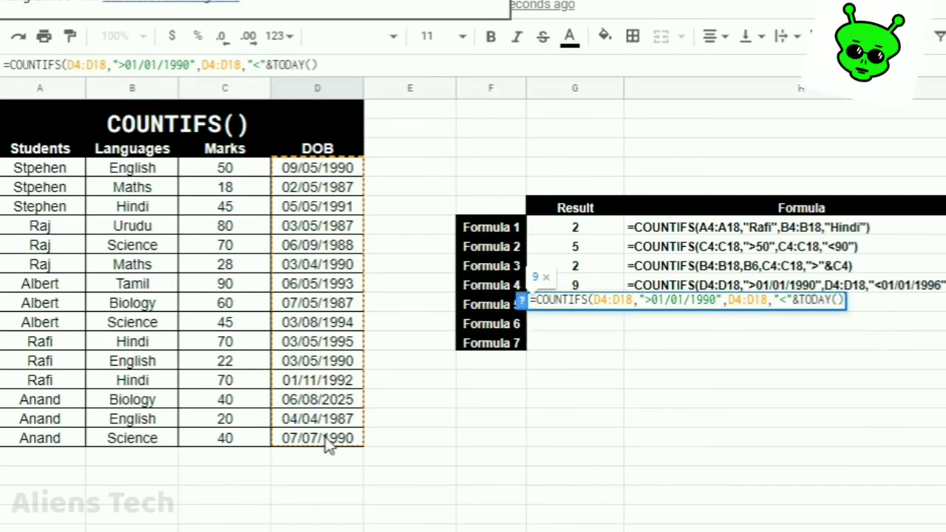
text())
key(Up)
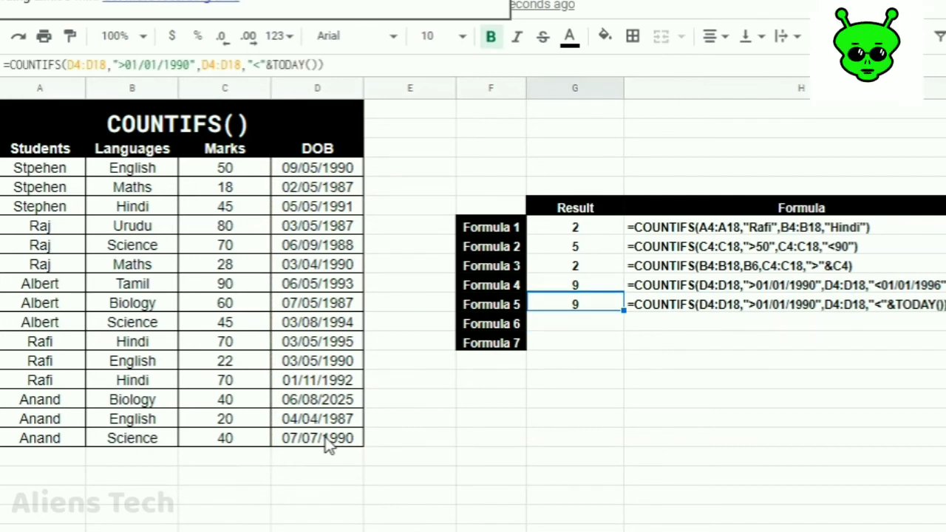
key(Right)
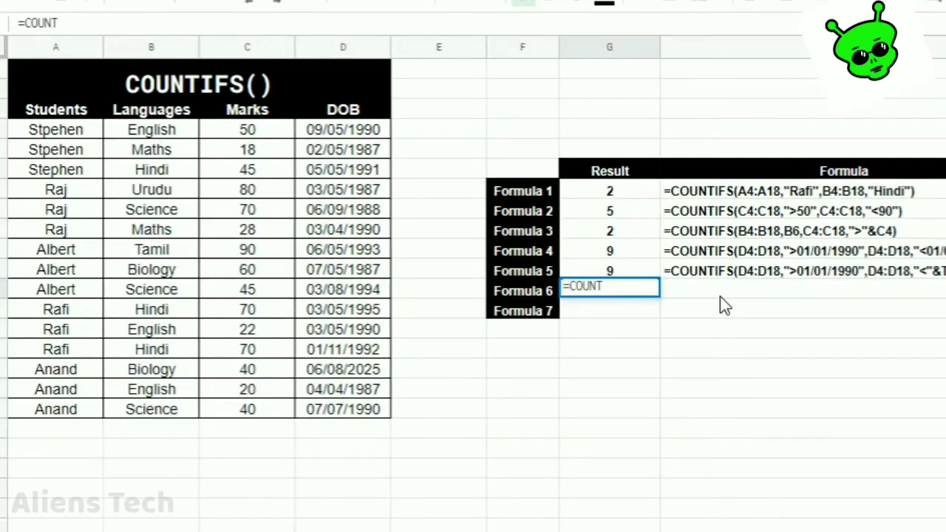
In the Formula 6 result cell, enter a COUNTIFS on A4:A18 with the criterion "A*"
click(631, 287)
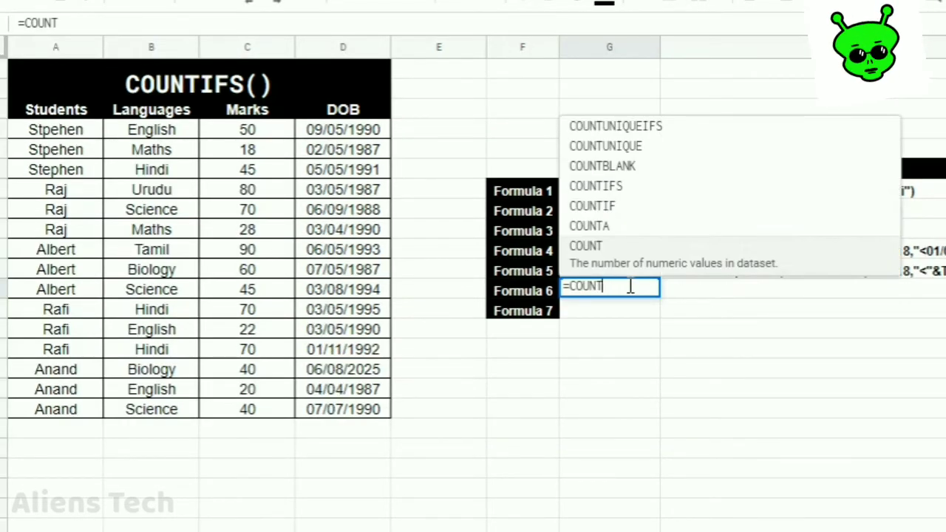
text(IF)
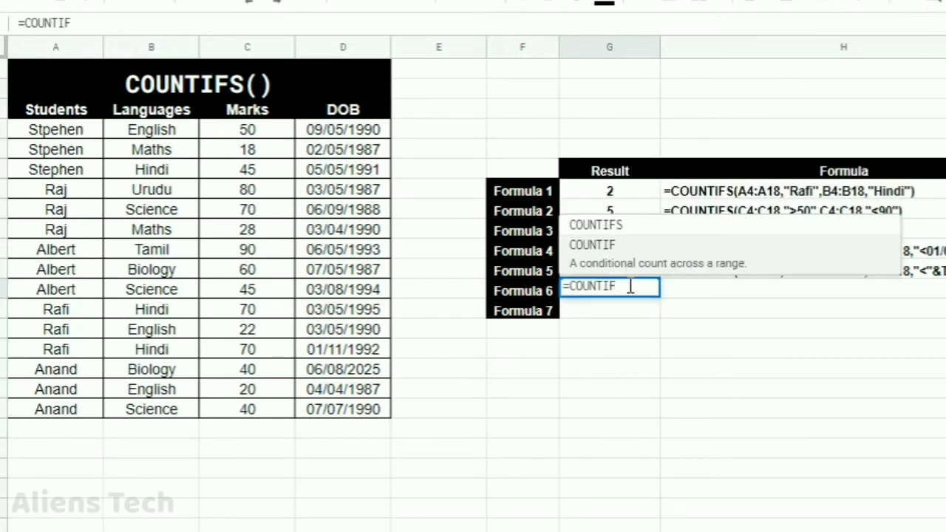
text(S()
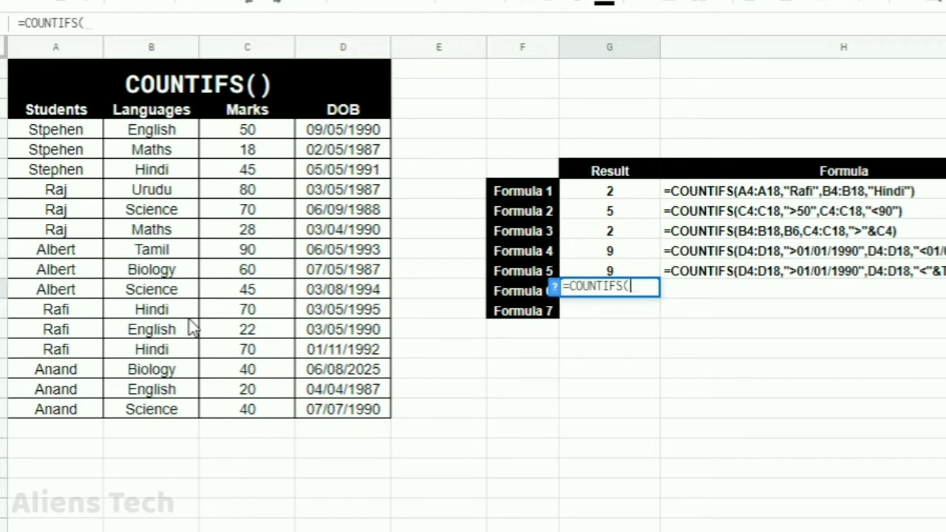
click(49, 130)
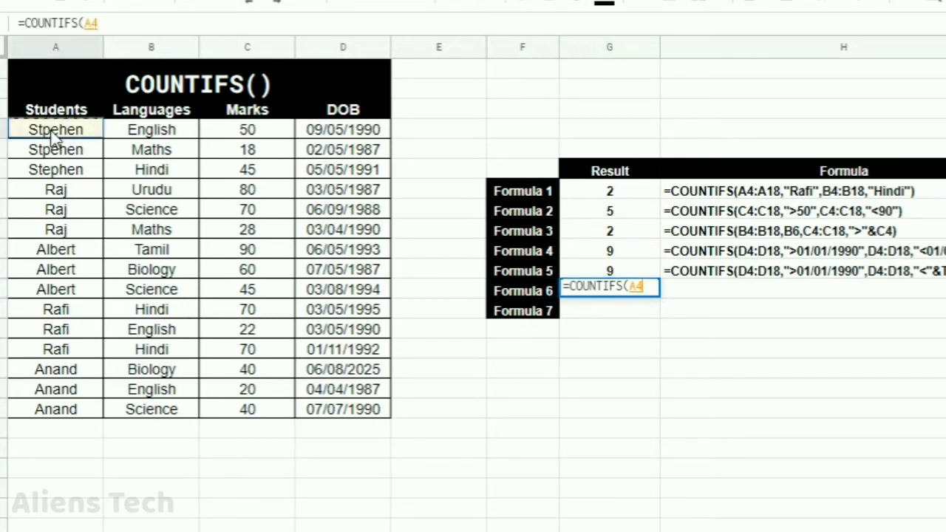
shift+click(74, 411)
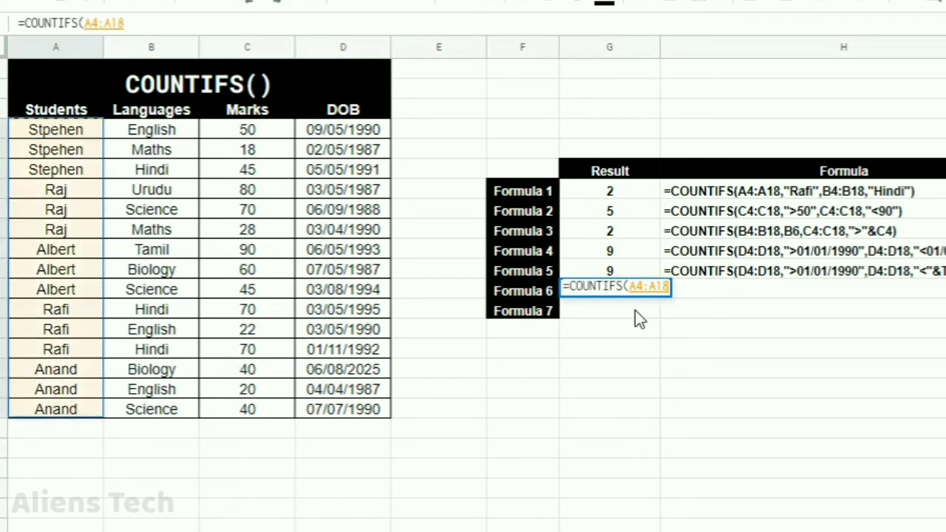
text(,)
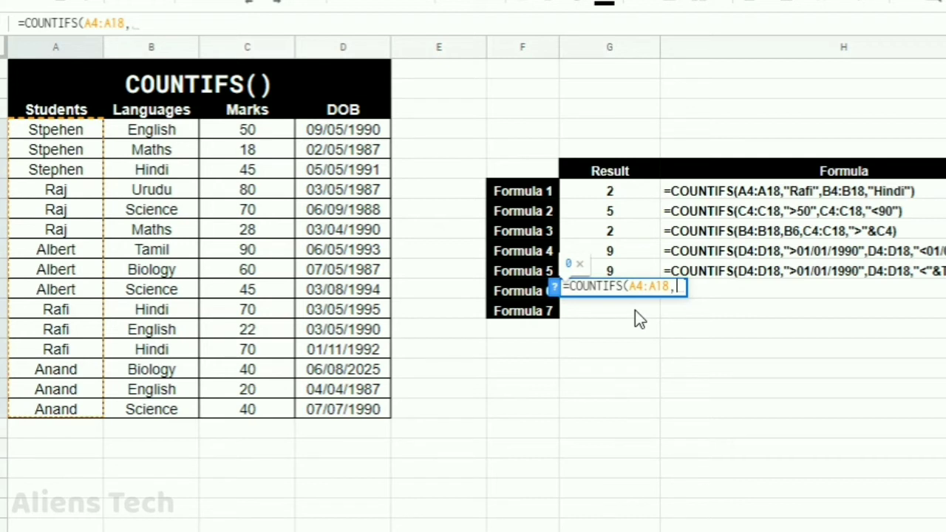
text("A)
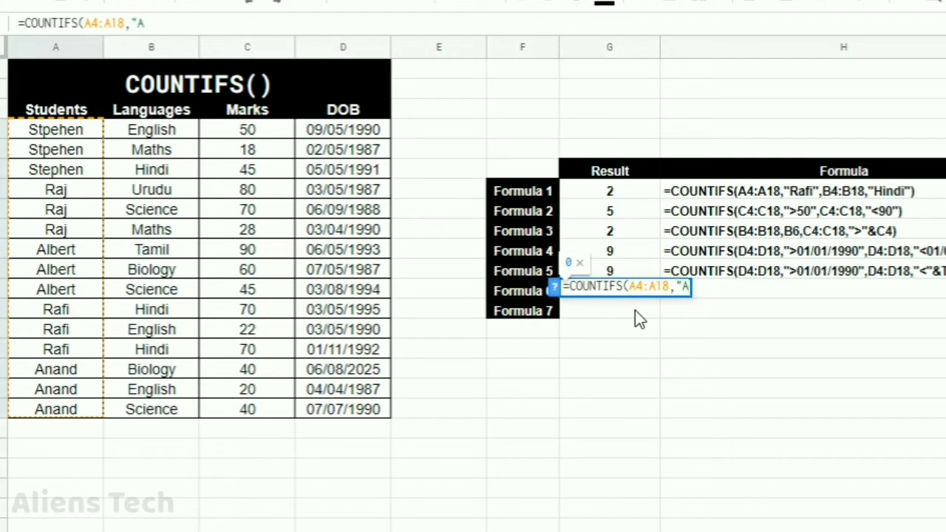
text(*"))
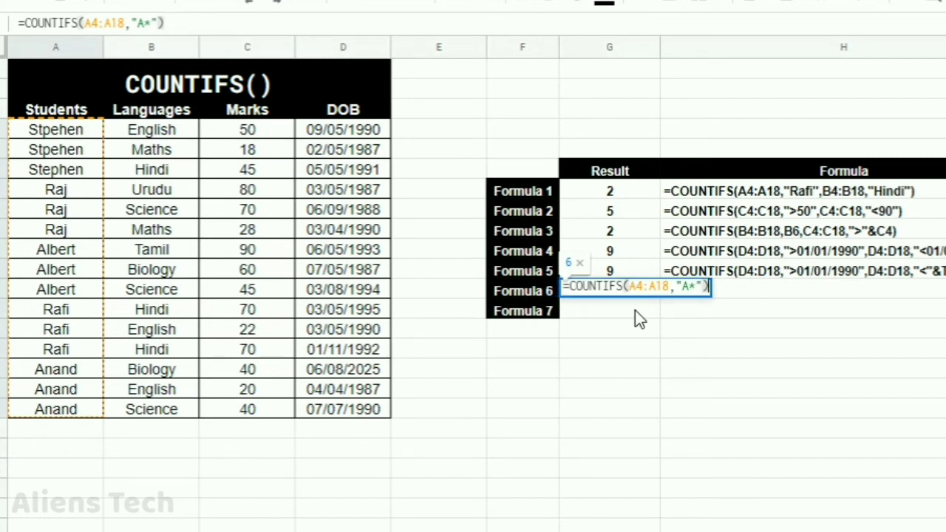
key(Return)
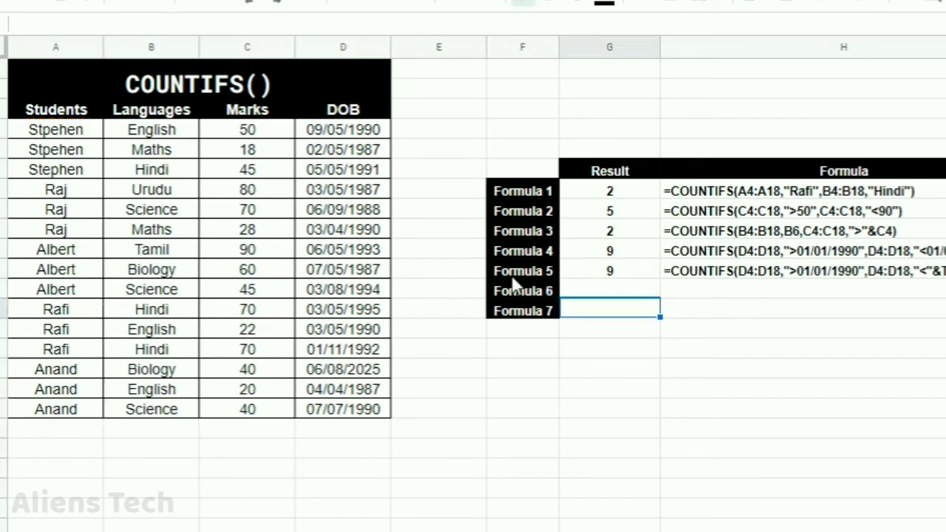
Select the student name cells A10:A12 and A16:A18 that start with A to check the Formula 6 count
click(76, 251)
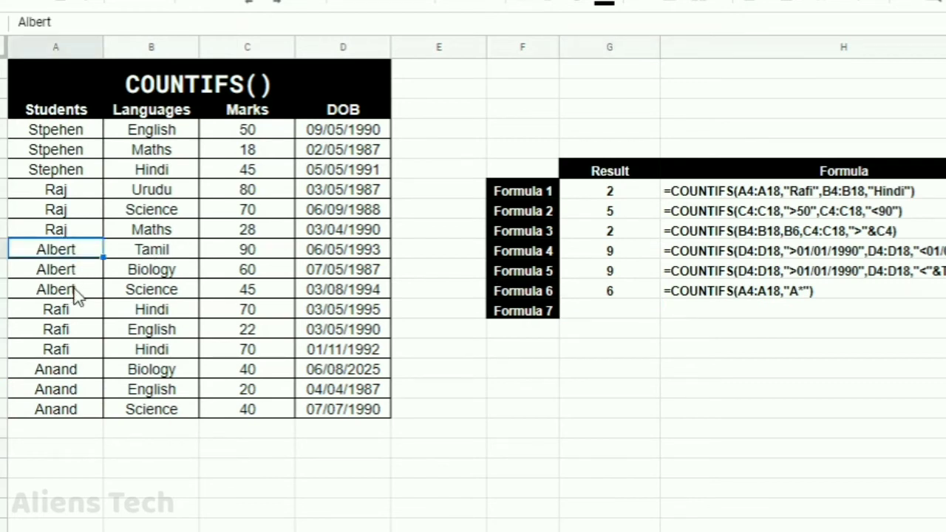
shift+click(78, 288)
ctrl+click(77, 369)
drag(81, 395, 85, 416)
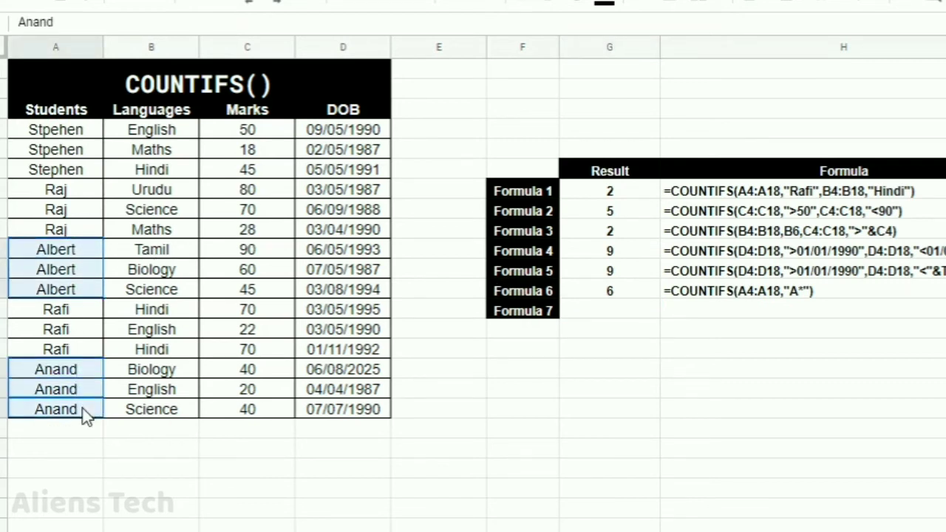
Edit the Formula 6 COUNTIFS and add A4:A18 as its second criteria range
click(615, 288)
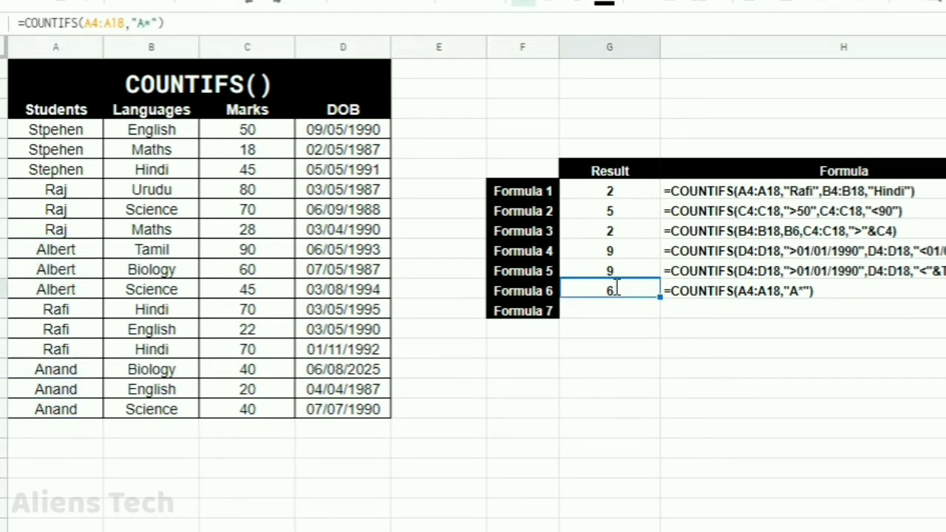
double_click(615, 289)
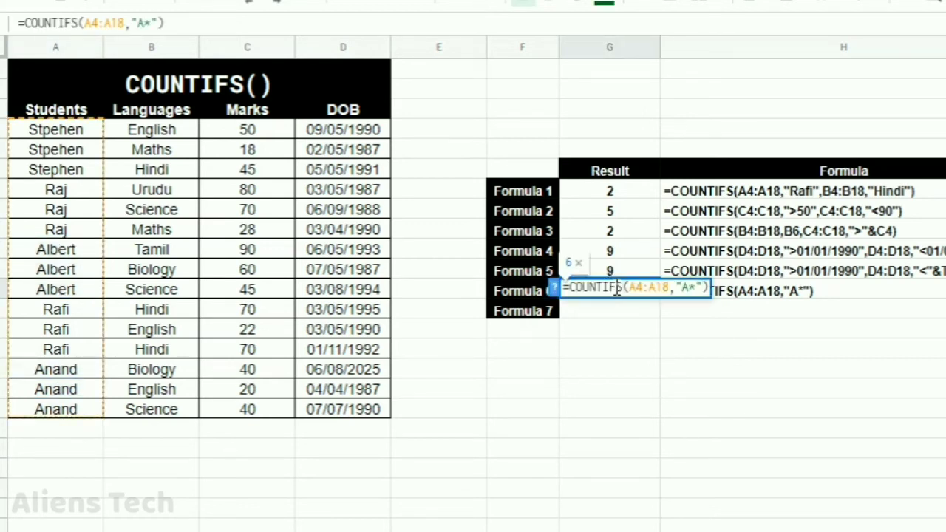
text(,)
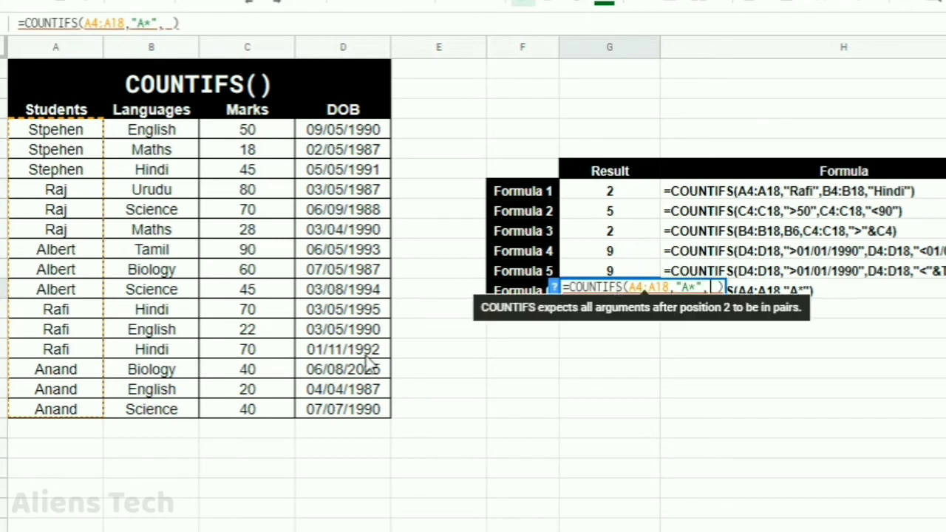
click(70, 133)
shift+click(79, 414)
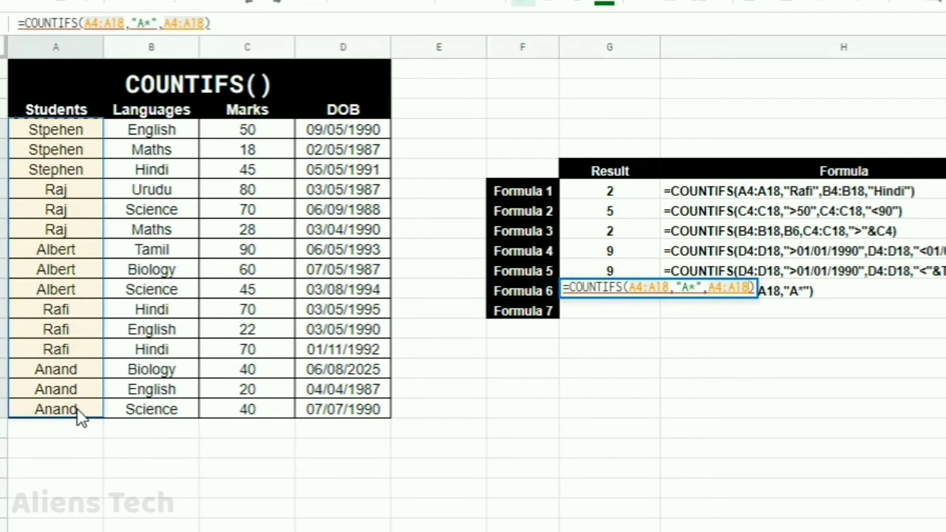
text(,)
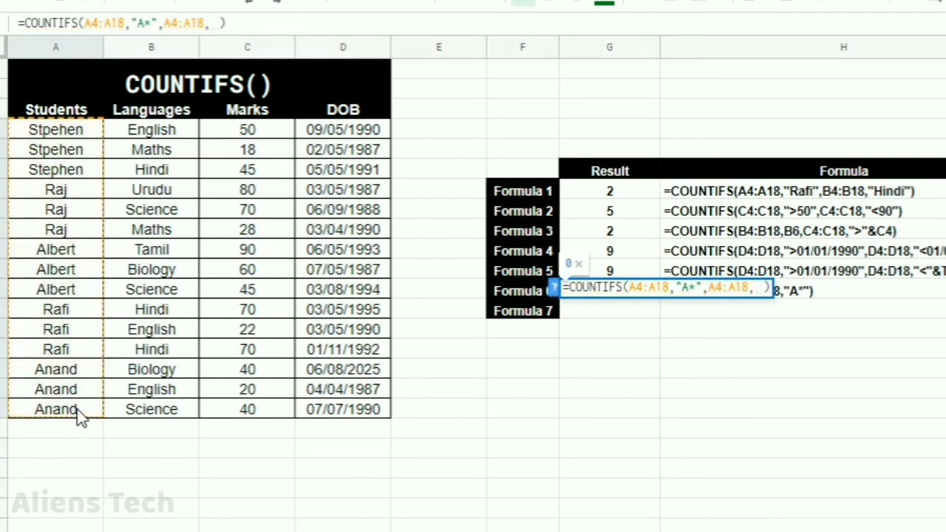
Enter "*d" as the second criterion and complete the Formula 6 COUNTIFS
text("")
key(Left)
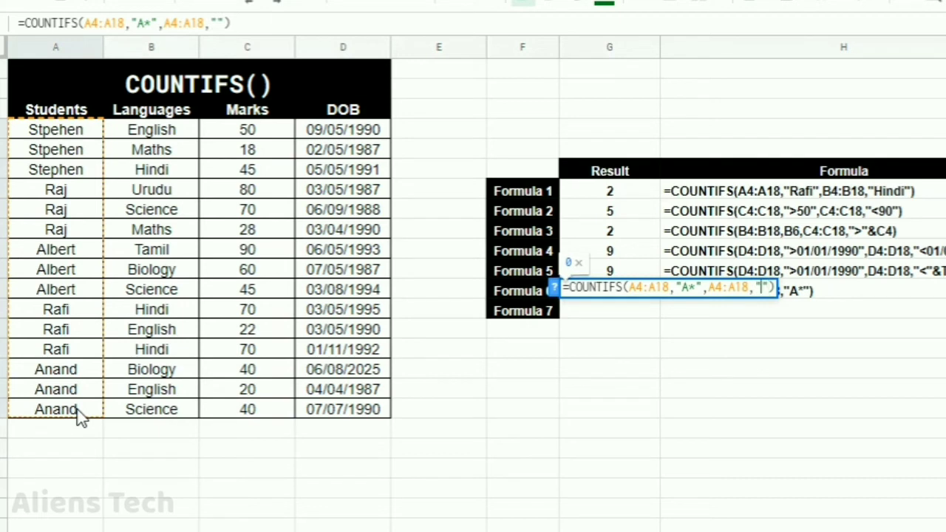
text(*)
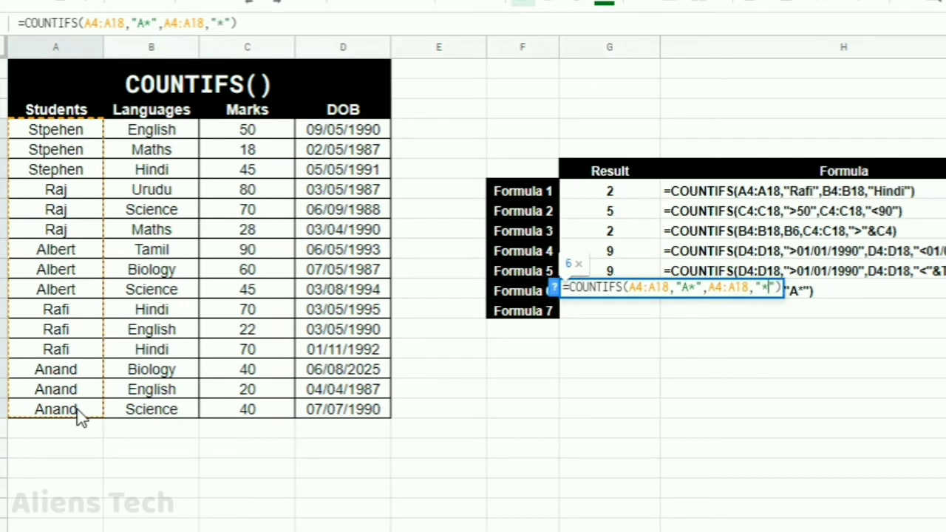
key(BackSpace)
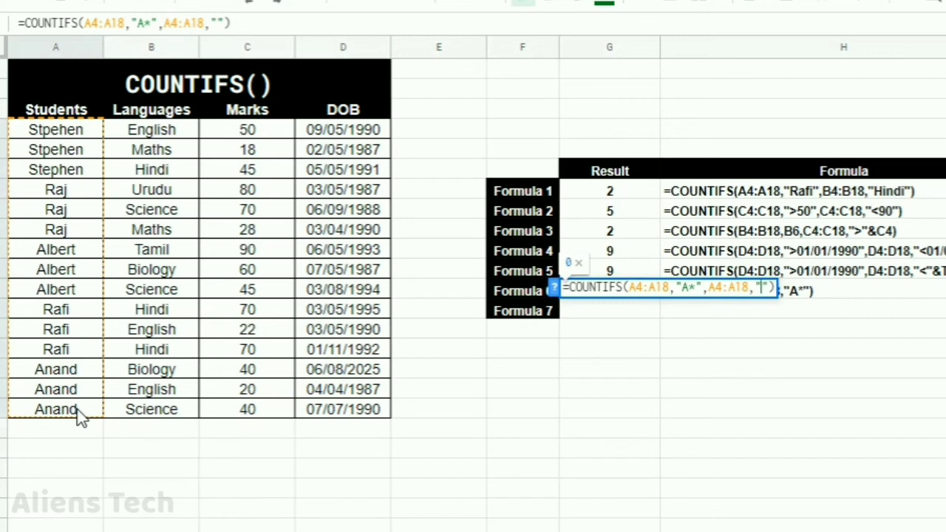
text(*d)
key(Return)
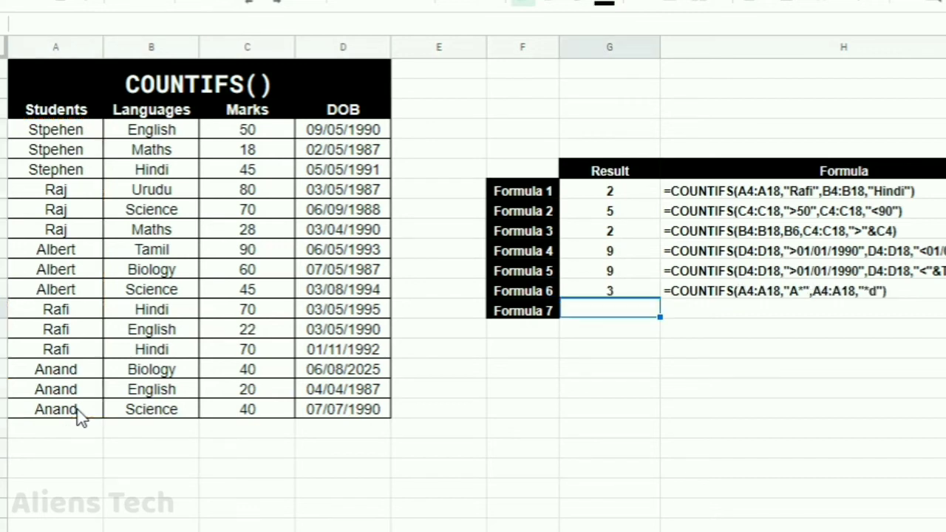
key(Up)
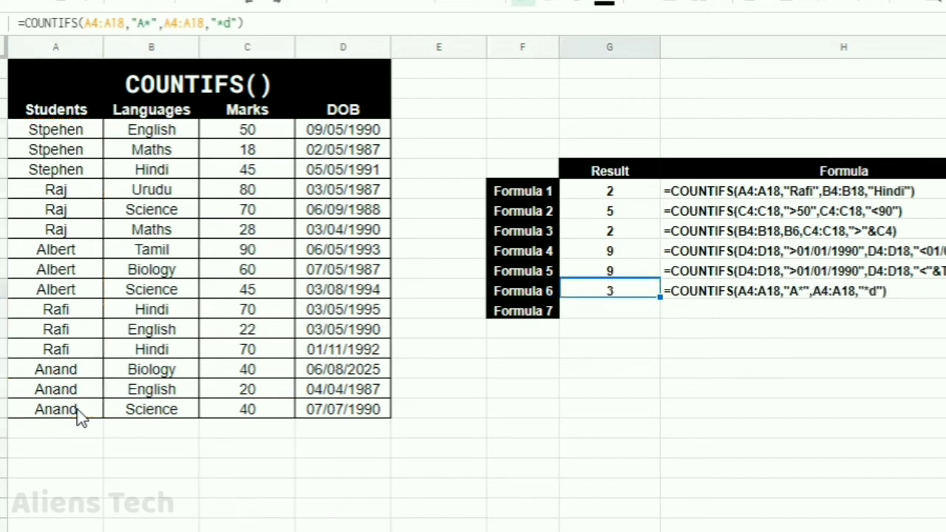
Fill the matching student name cells A16:A18 with light cyan and undo the fill
drag(80, 416, 59, 370)
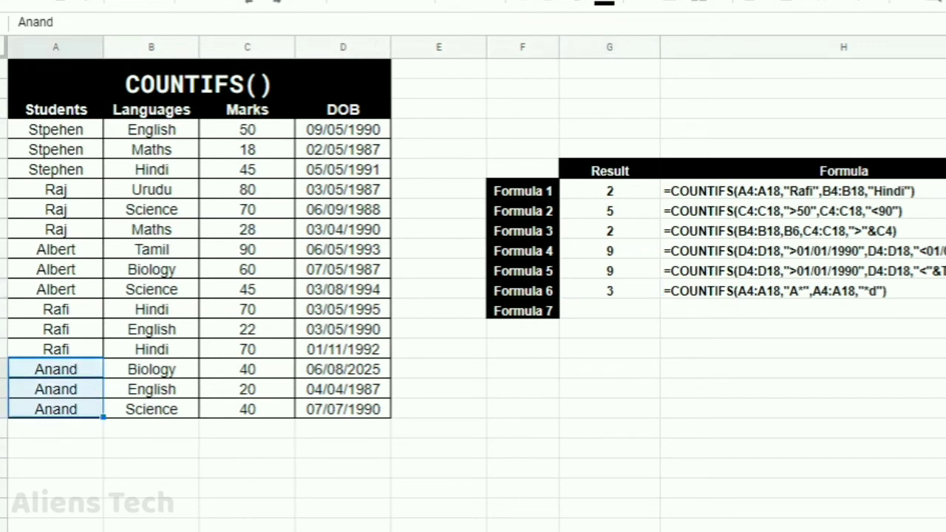
click(641, 5)
click(648, 299)
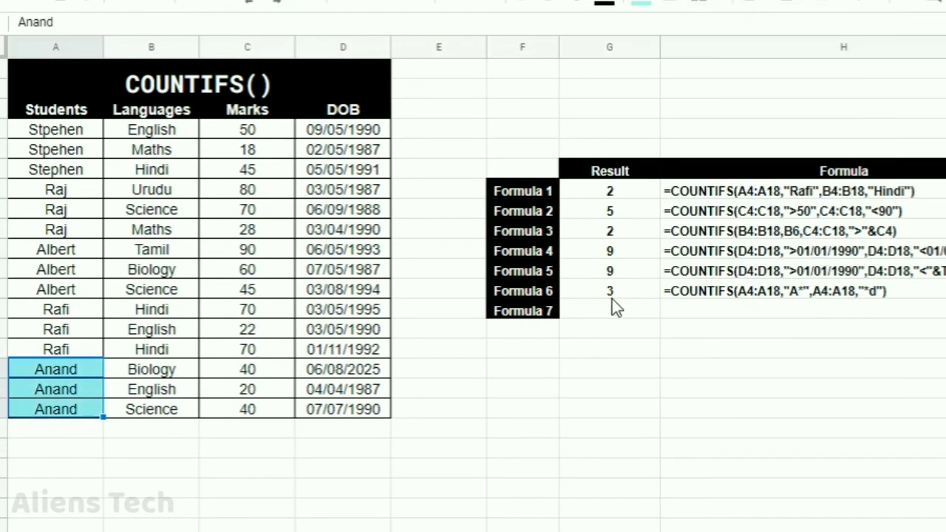
click(612, 299)
key(ctrl+z)
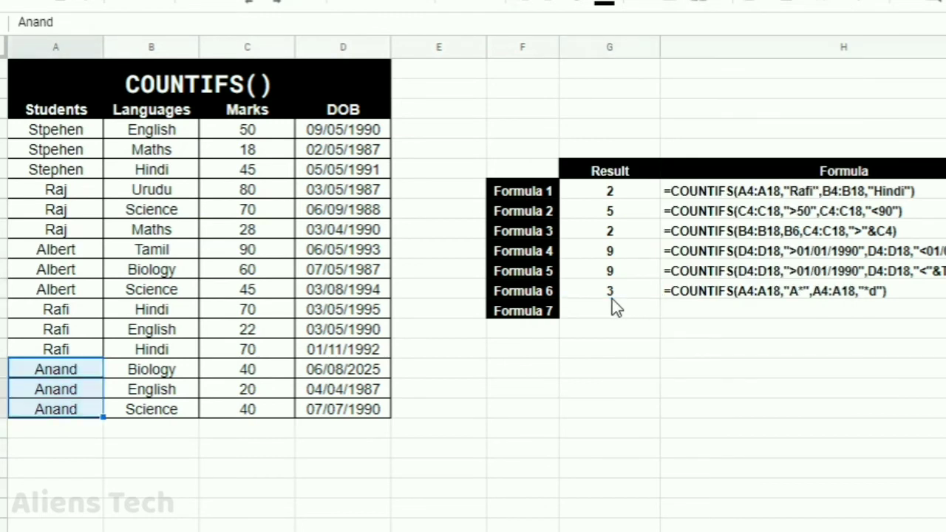
In the Formula 7 result cell, start a COUNTIFS with A4:A18 as the criteria range
click(615, 309)
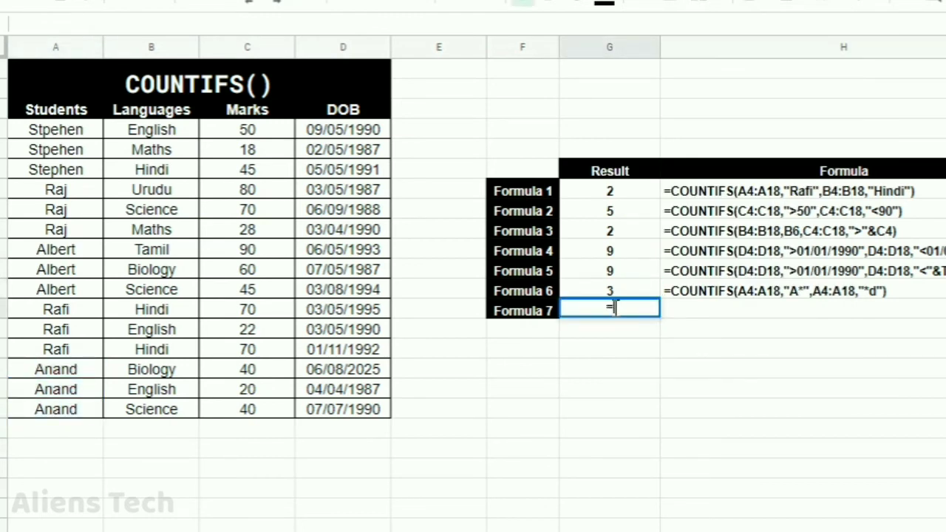
text(=COUNT)
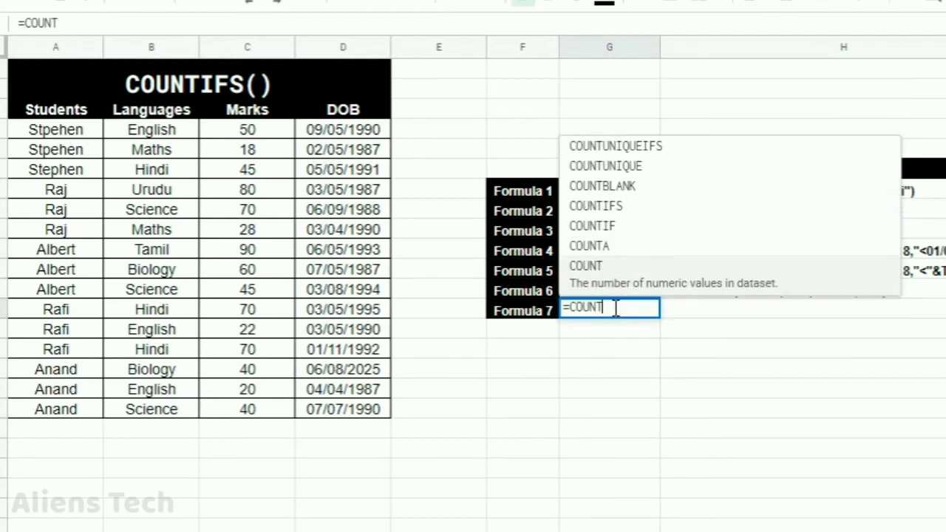
text(IFS)
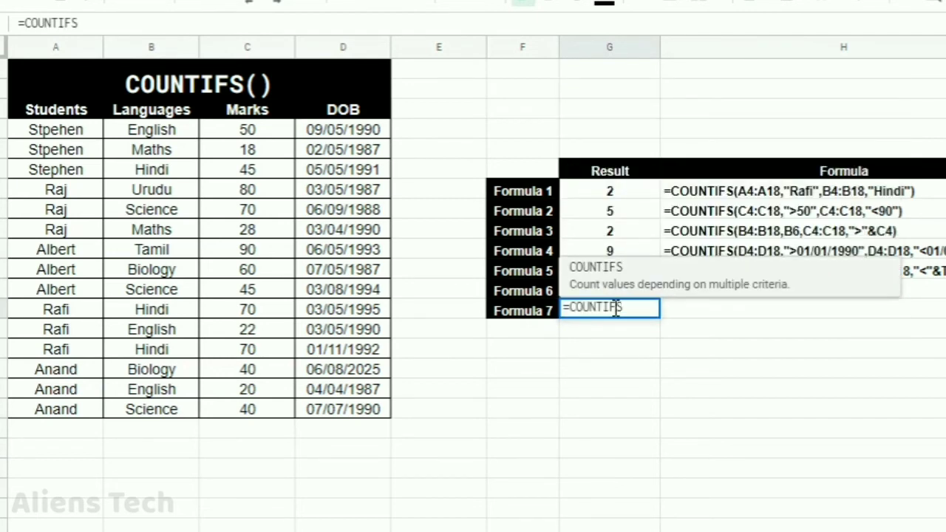
text(()
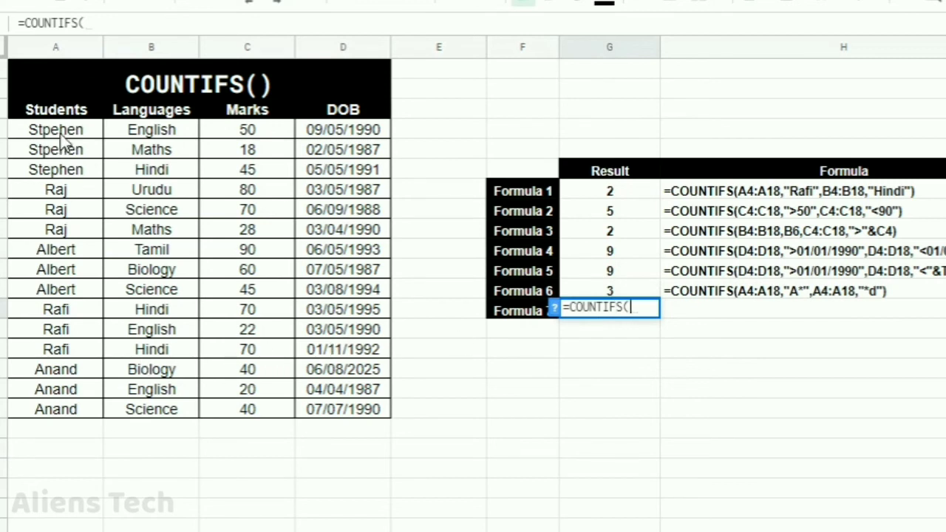
drag(62, 130, 76, 409)
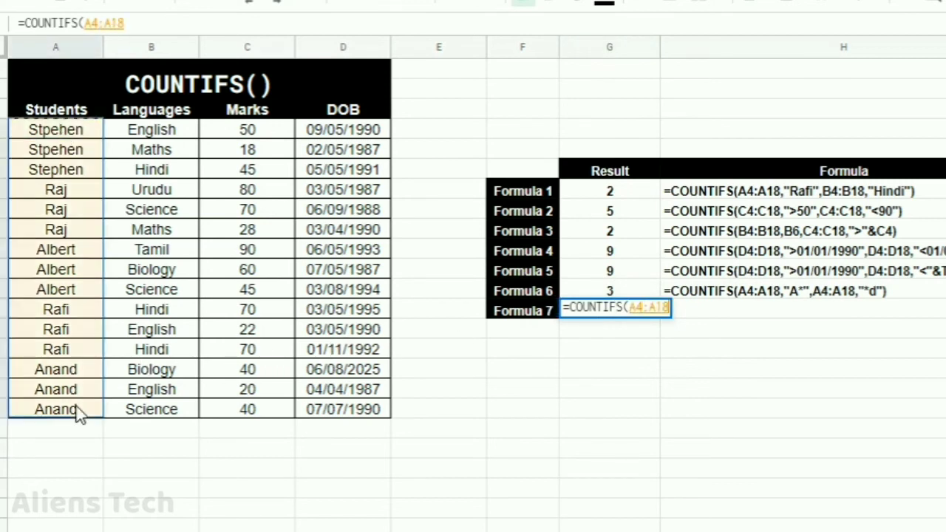
text(,)
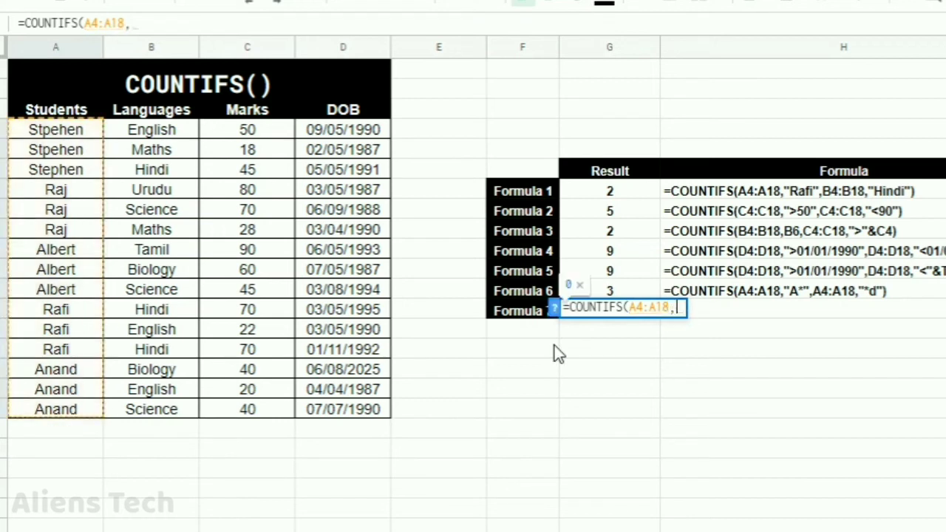
Enter the wildcard criterion "???" for three-letter names and complete the Formula 7 COUNTIFS
text(""???)
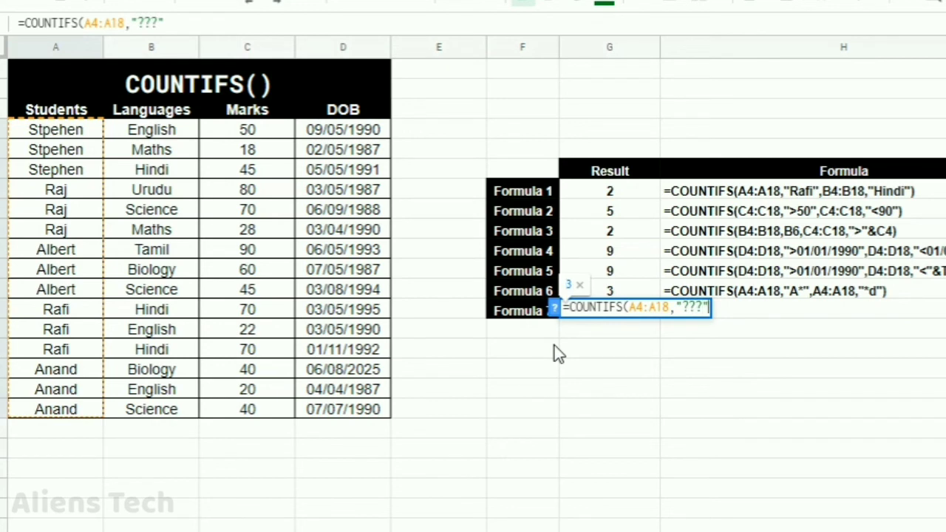
text(",)
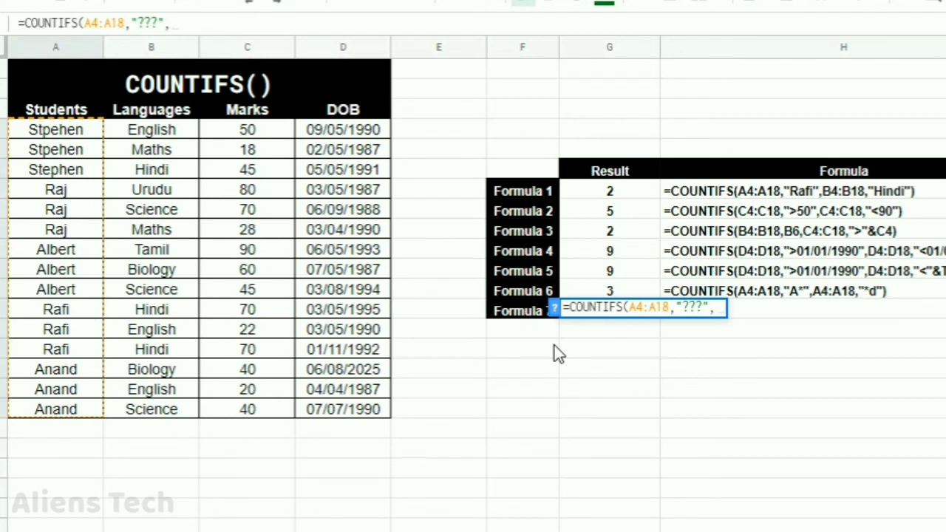
key(BackSpace)
text())
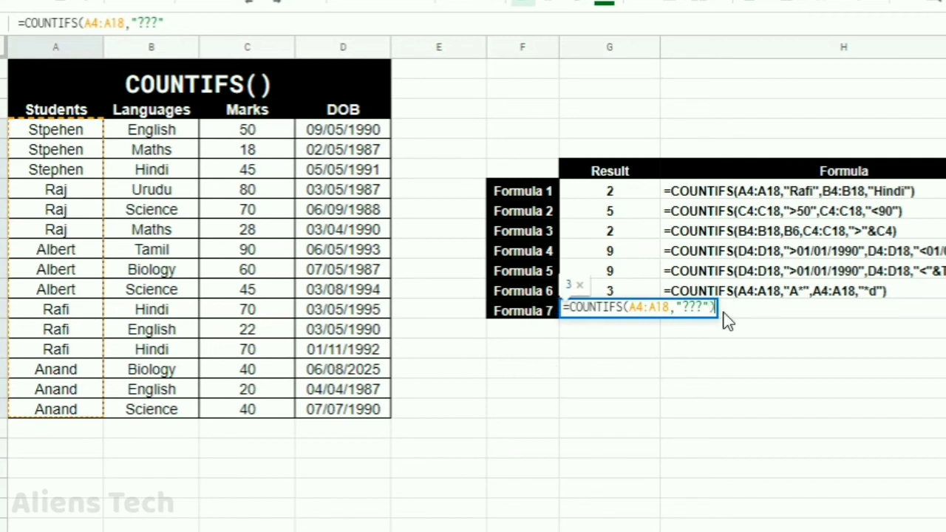
key(Return)
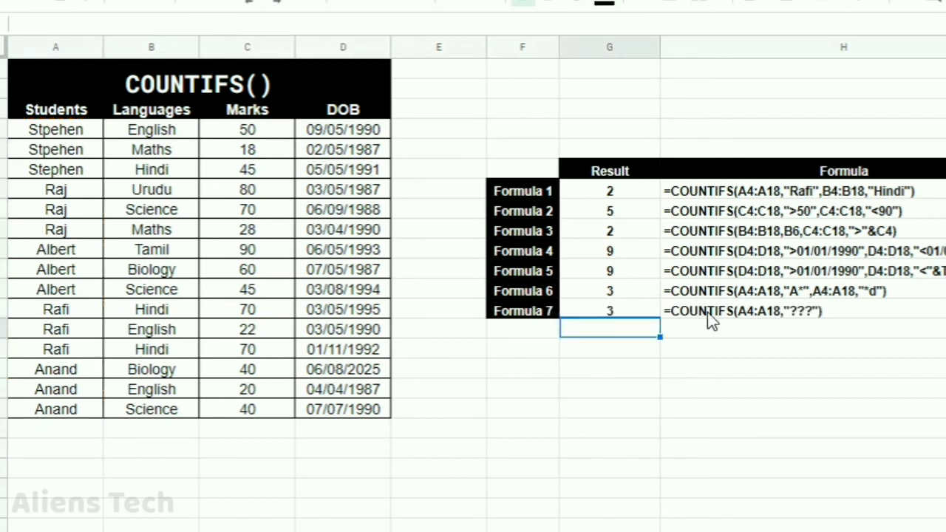
click(617, 315)
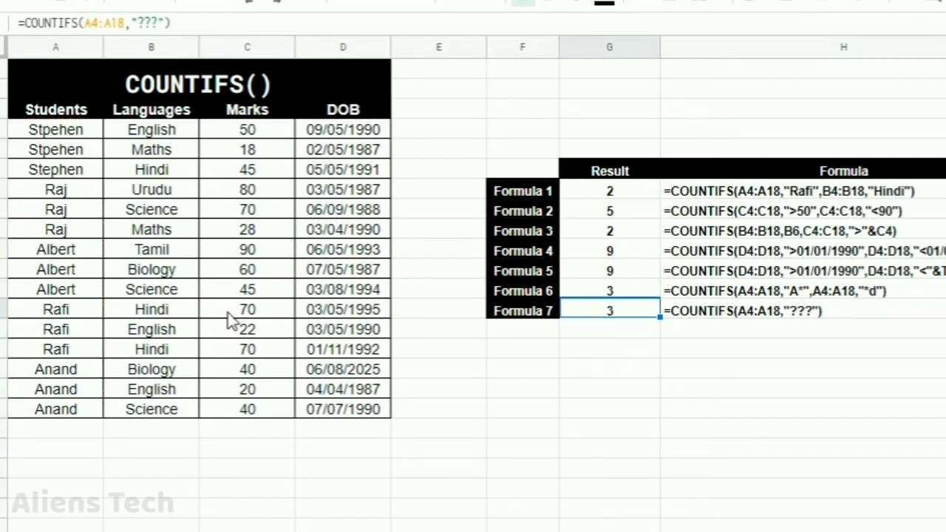
Check the three-letter student names in A7:A9 against the Formula 7 result cell
click(70, 194)
shift+click(73, 231)
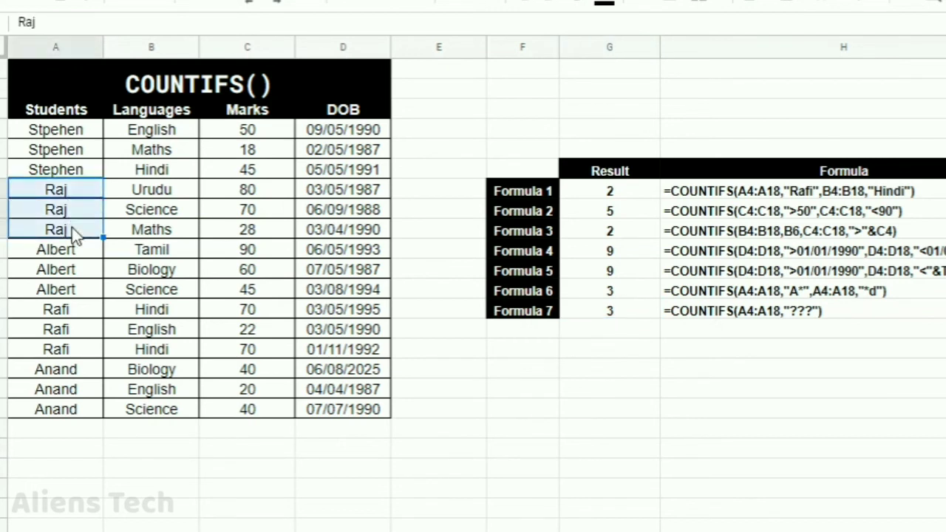
click(630, 317)
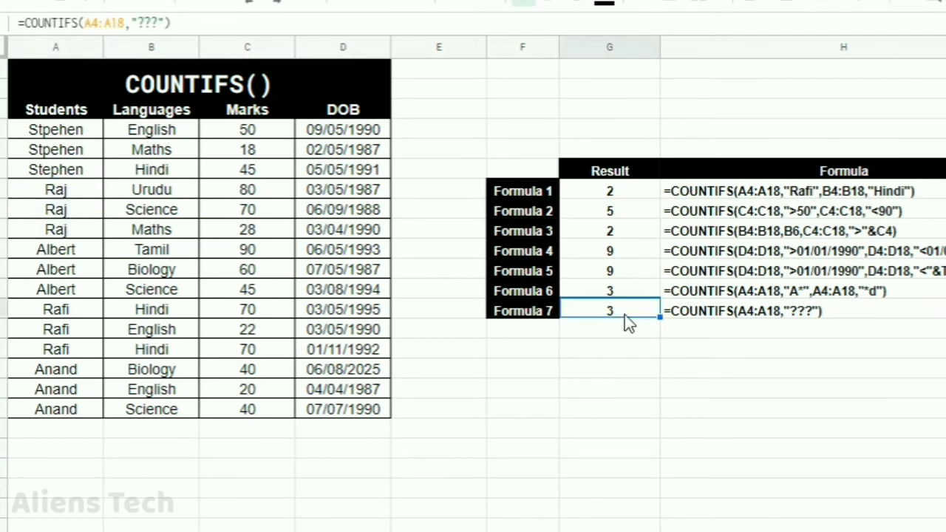
Try to add the Marks range C4:C18 after the "???" criterion in the Formula 7 COUNTIFS
double_click(626, 314)
key(Left)
text(,"")
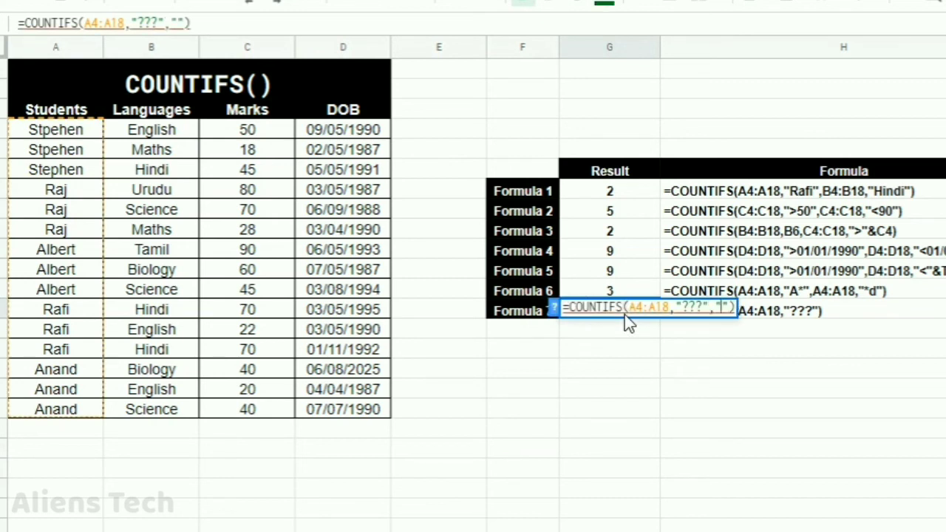
key(shift+Left)
key(shift+Left)
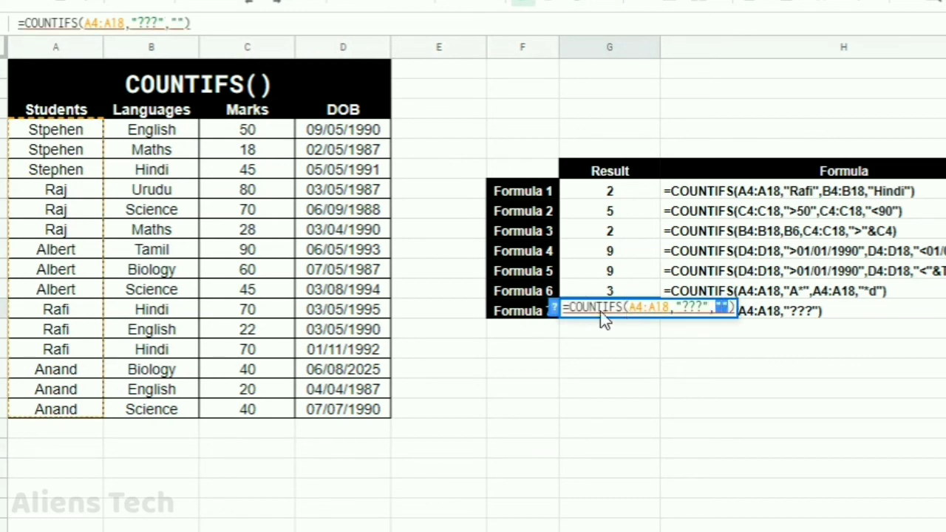
click(247, 137)
shift+click(274, 409)
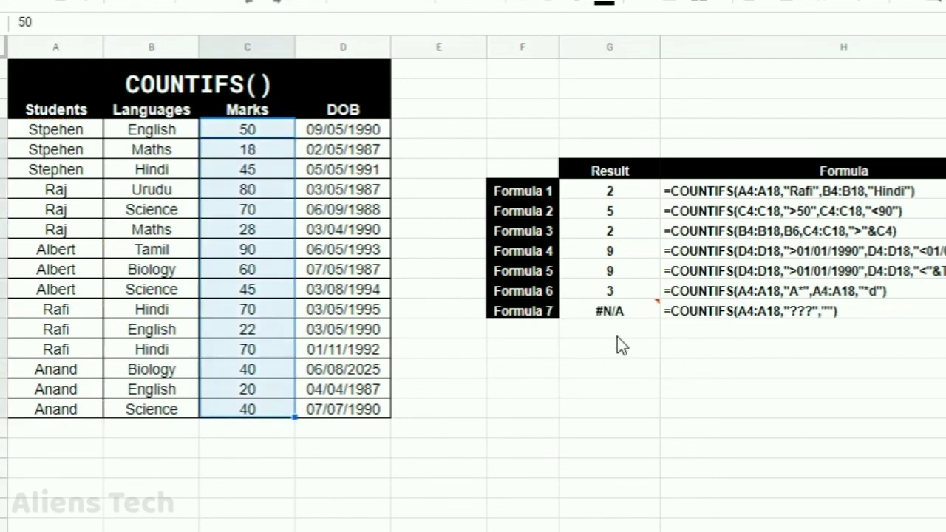
Replace the empty quotes in the Formula 7 COUNTIFS with C4:C18 as the second criteria range
double_click(622, 318)
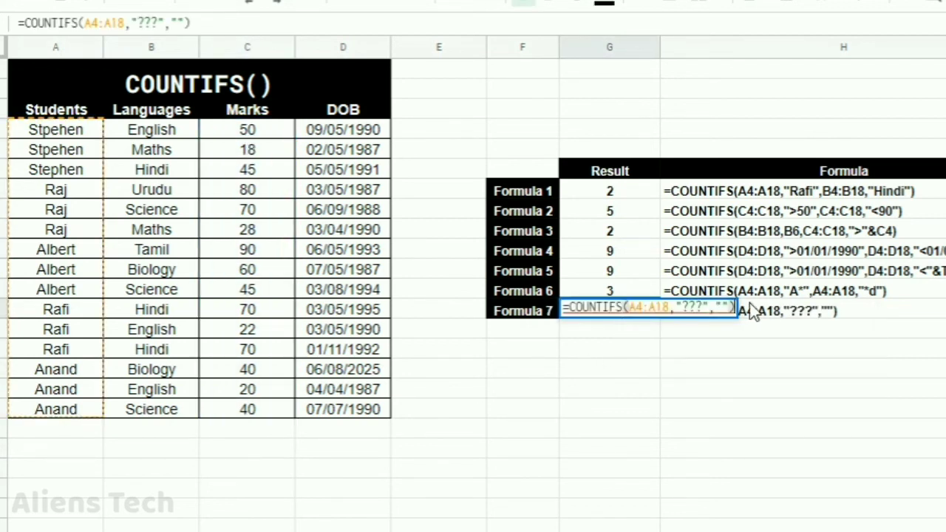
click(732, 306)
key(BackSpace)
key(BackSpace)
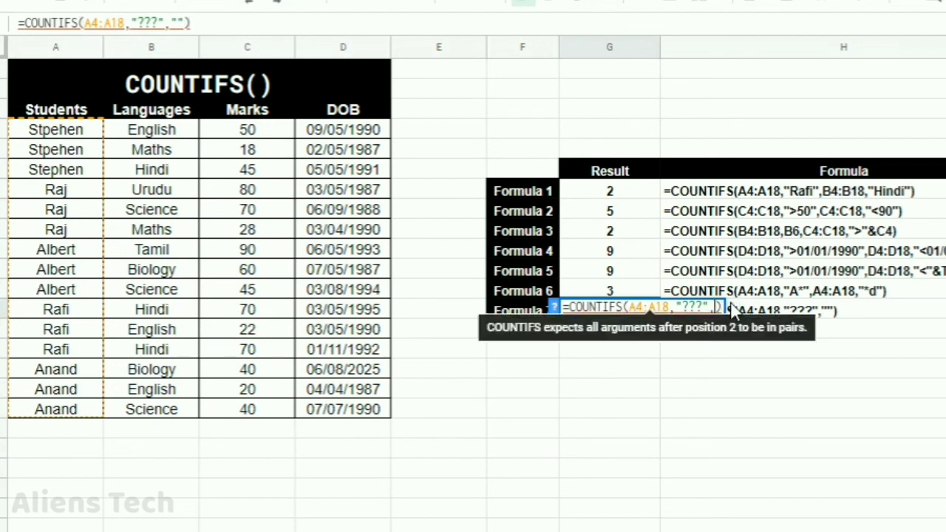
click(239, 137)
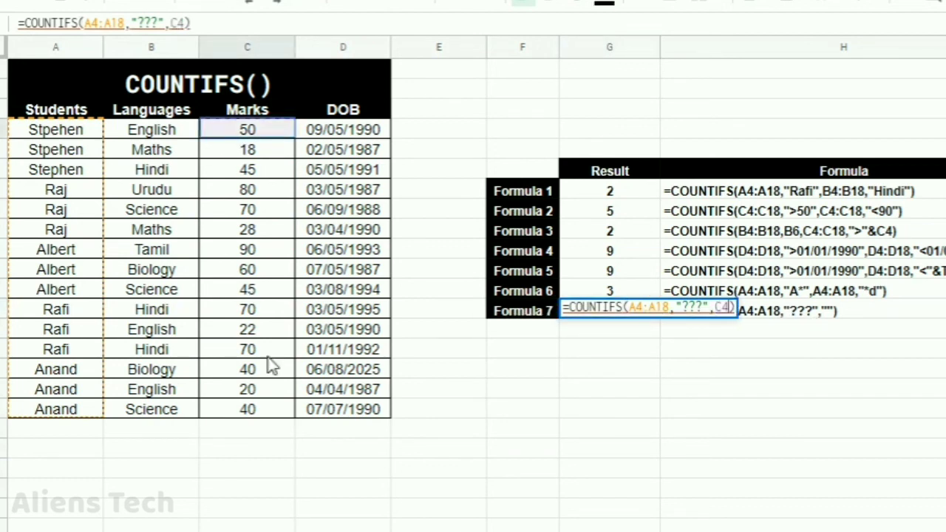
shift+click(270, 412)
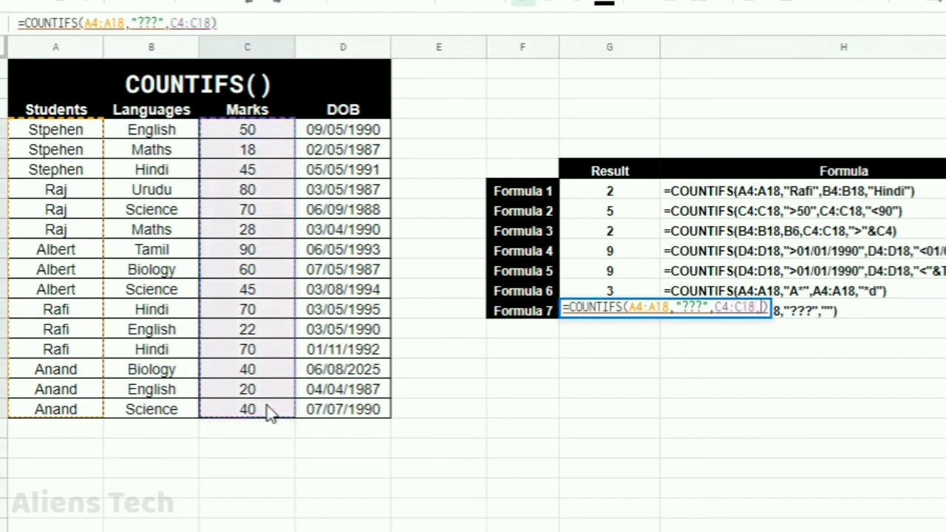
Enter ">50" as the criterion for the Marks range and complete the Formula 7 COUNTIFS
text(,)
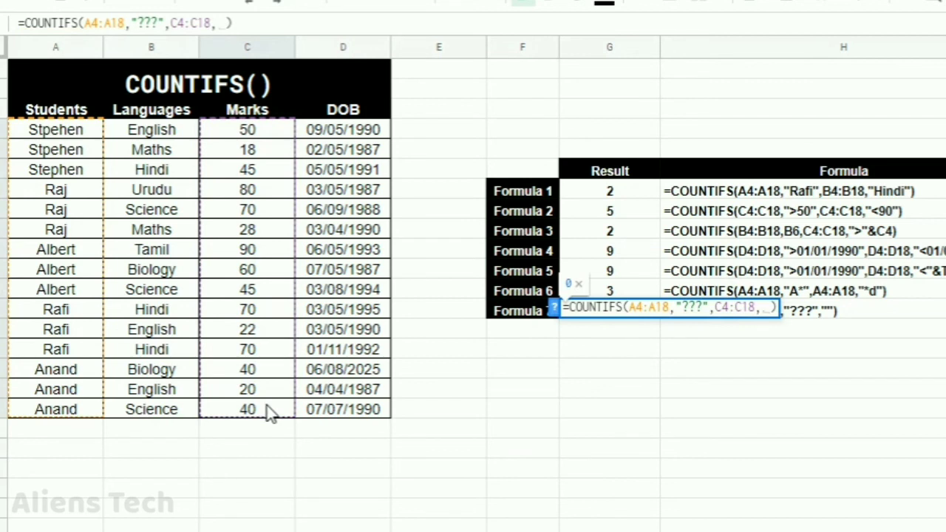
text("")
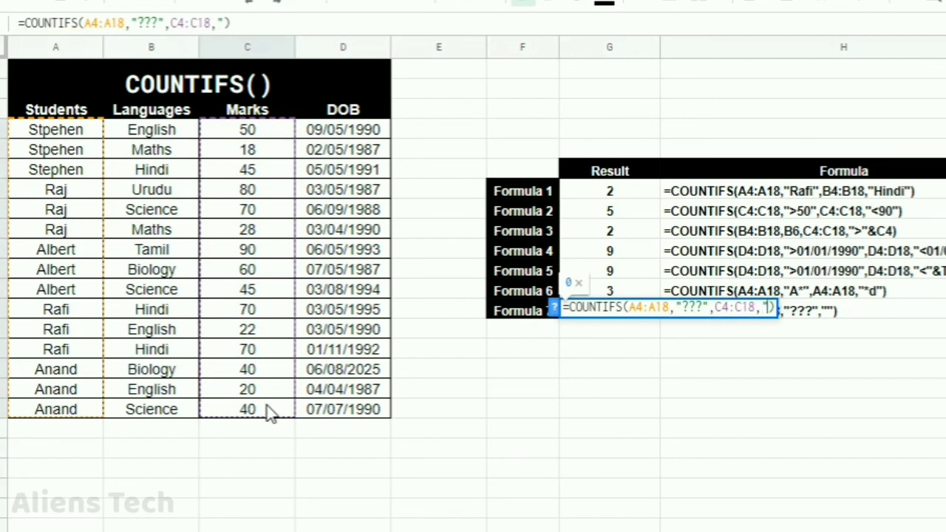
text(>50)
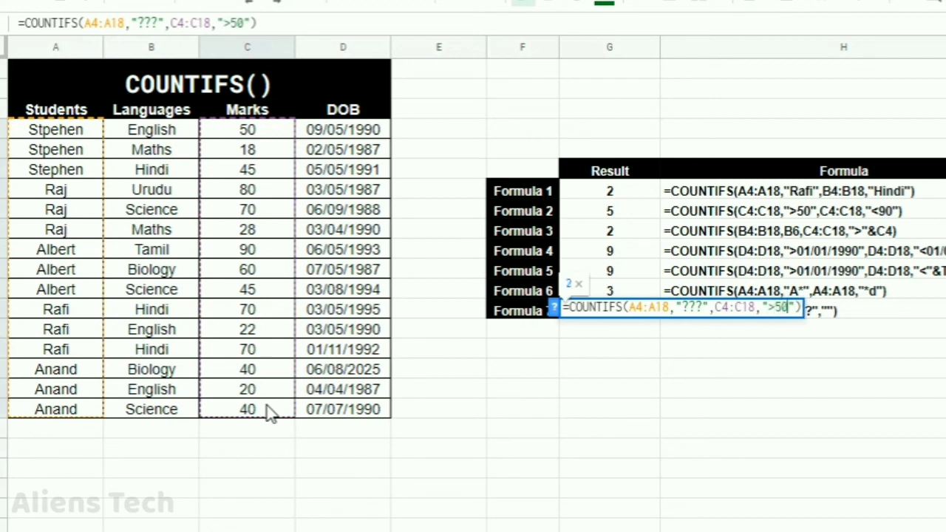
key(Return)
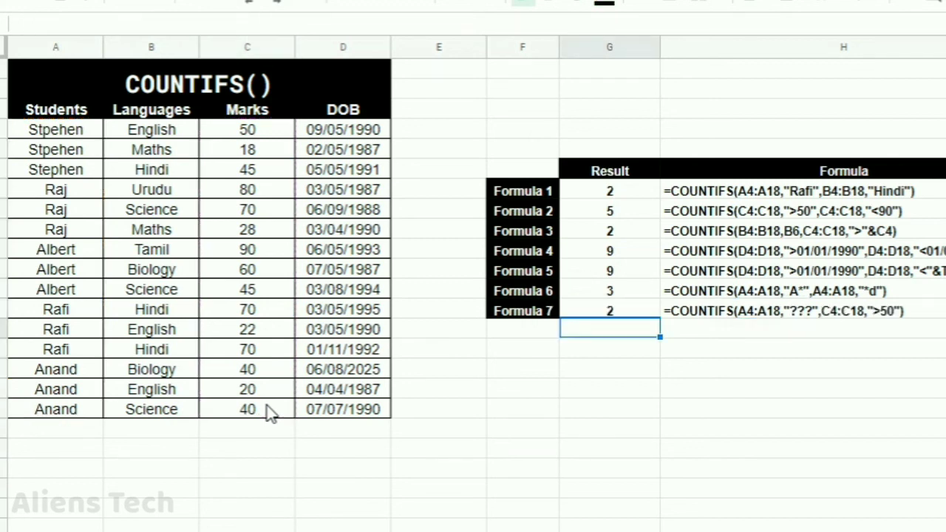
key(Up)
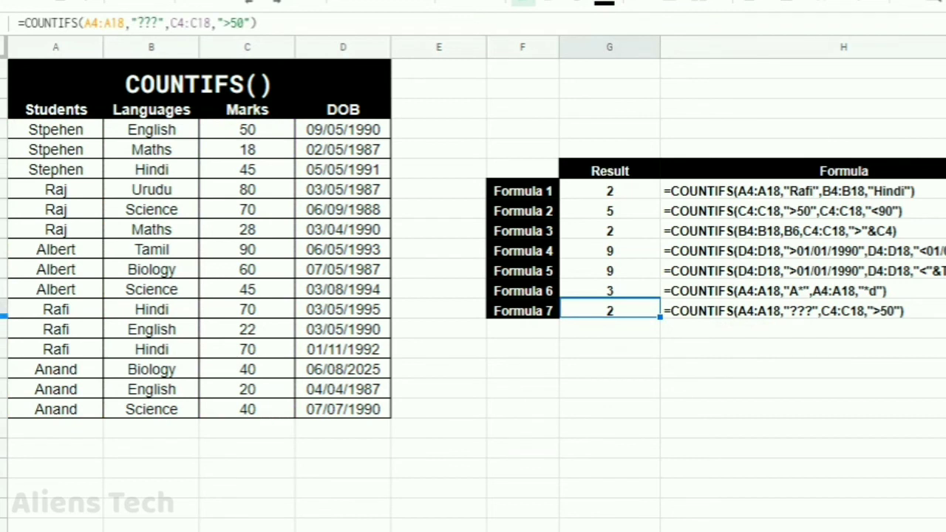
Review the "???" criterion inside the Formula 7 COUNTIFS without changing the formula
double_click(600, 314)
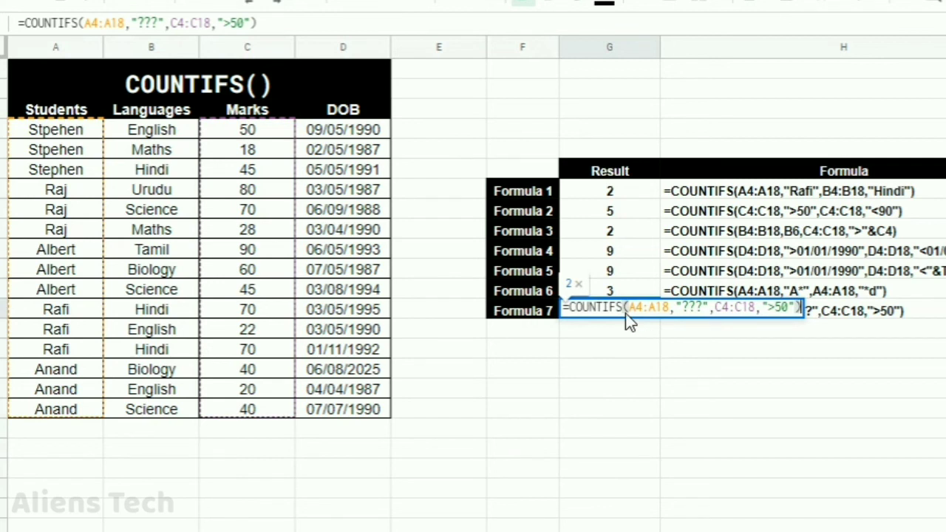
click(704, 308)
drag(704, 308, 684, 311)
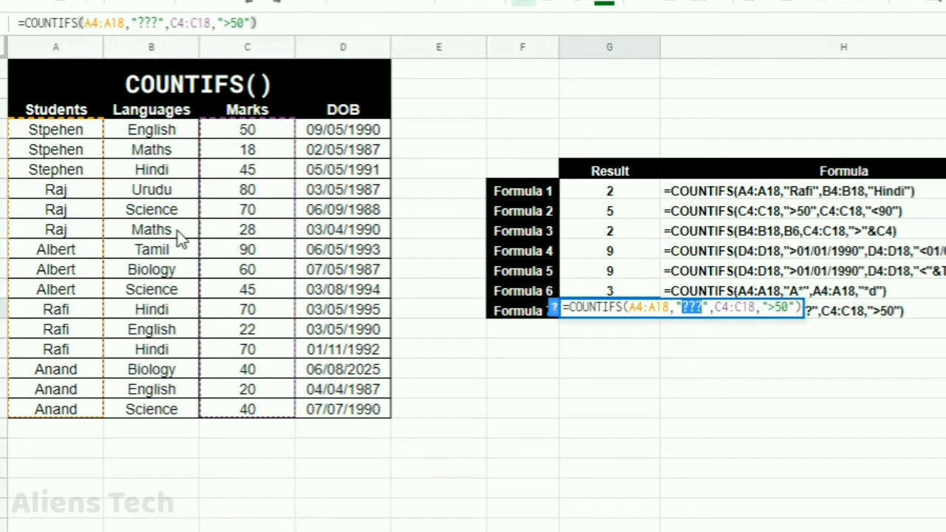
key(Escape)
Fill the three-letter student name cells A7:A9 with the custom light cyan color
click(58, 194)
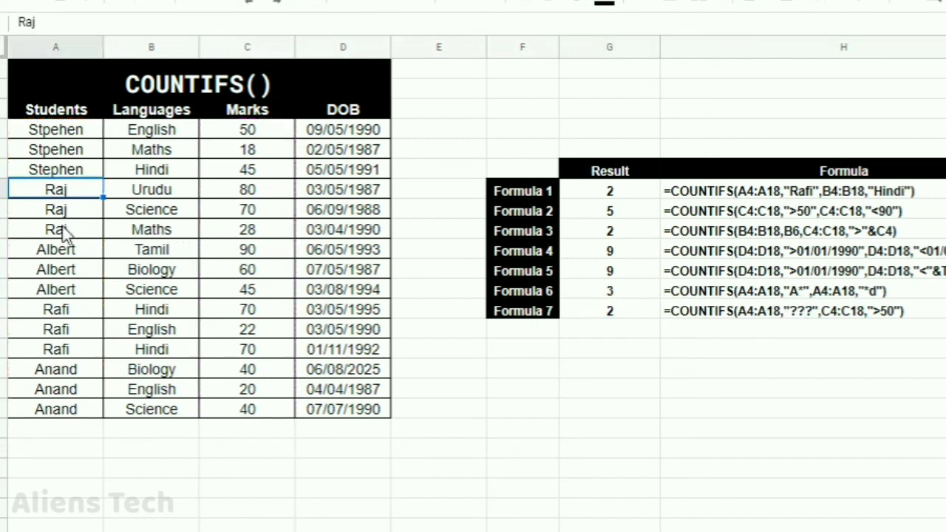
shift+click(65, 232)
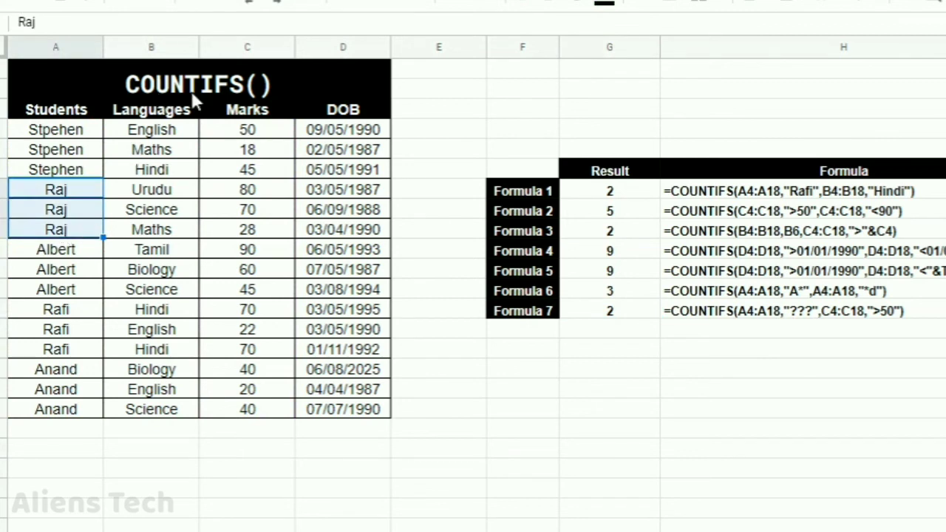
click(648, 5)
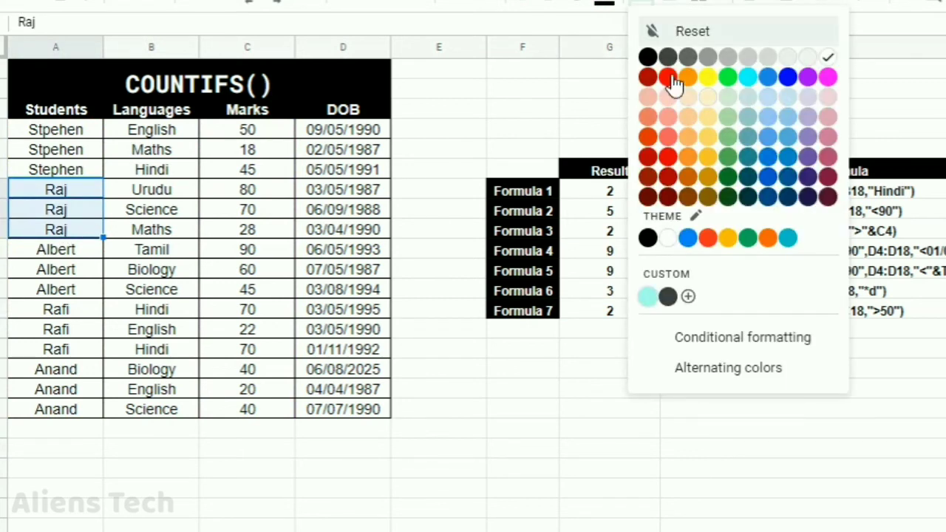
click(649, 297)
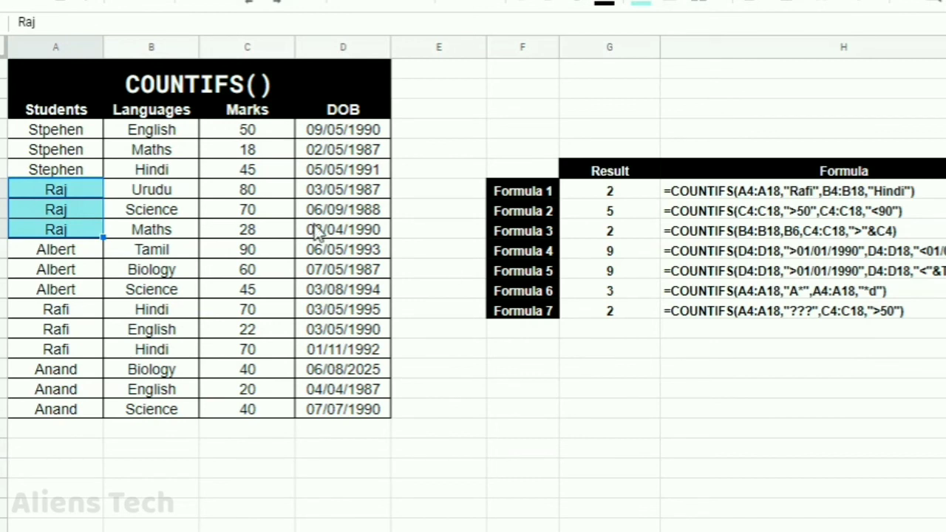
Fill the marks above 50 in C7:C8 with light cyan and select the matching records A7:C8
click(247, 191)
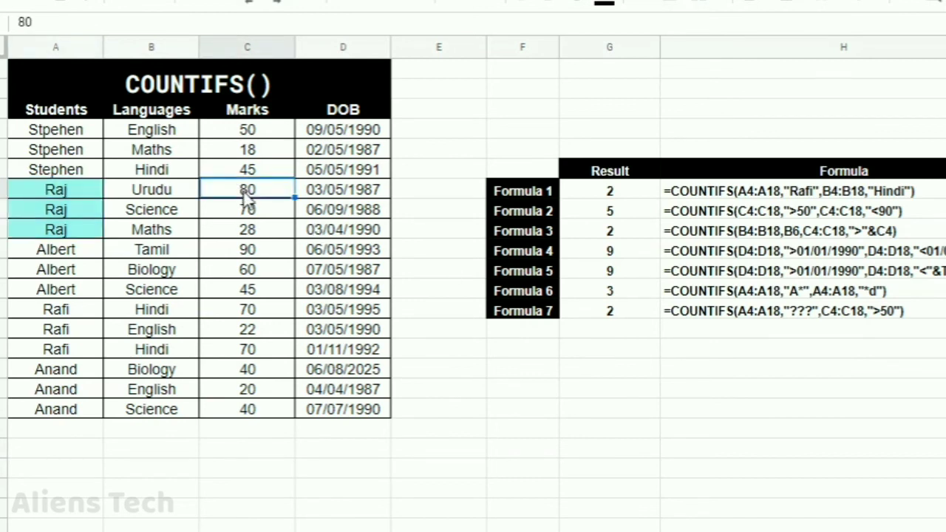
shift+click(247, 234)
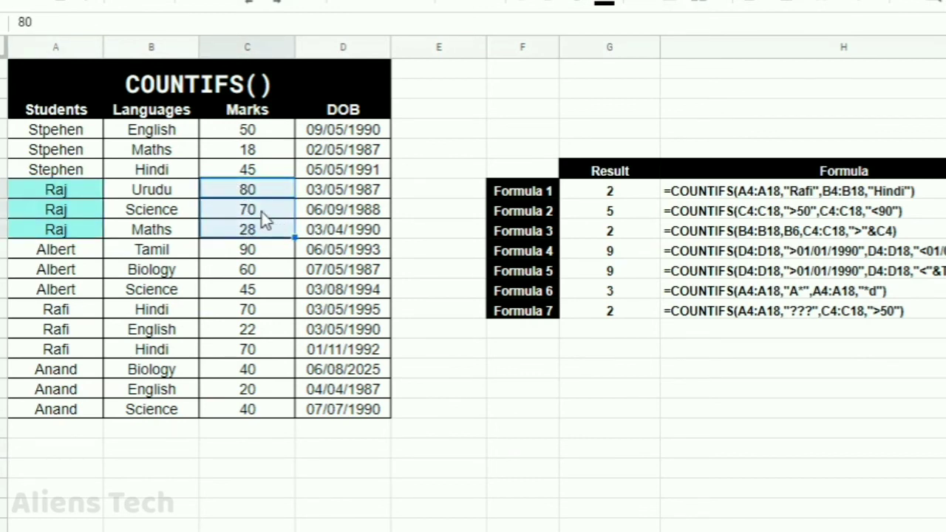
click(260, 212)
drag(257, 197, 254, 209)
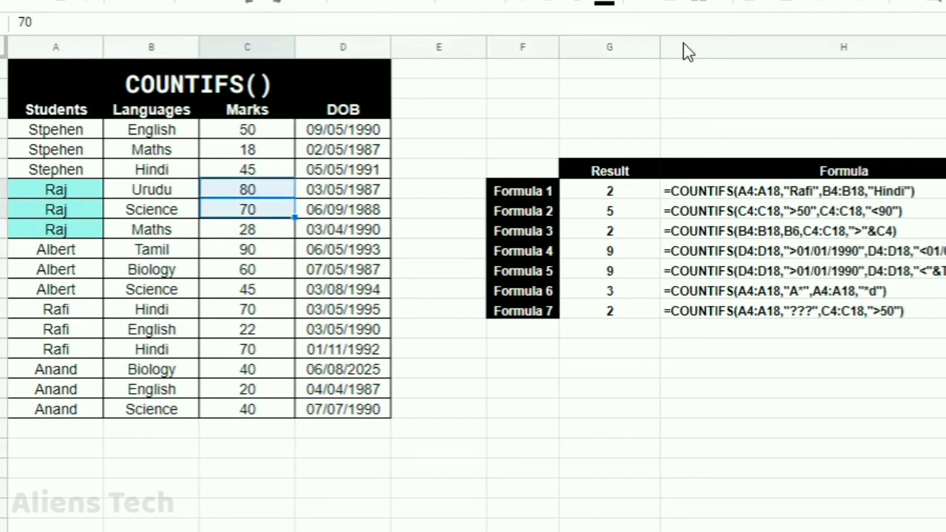
click(640, 4)
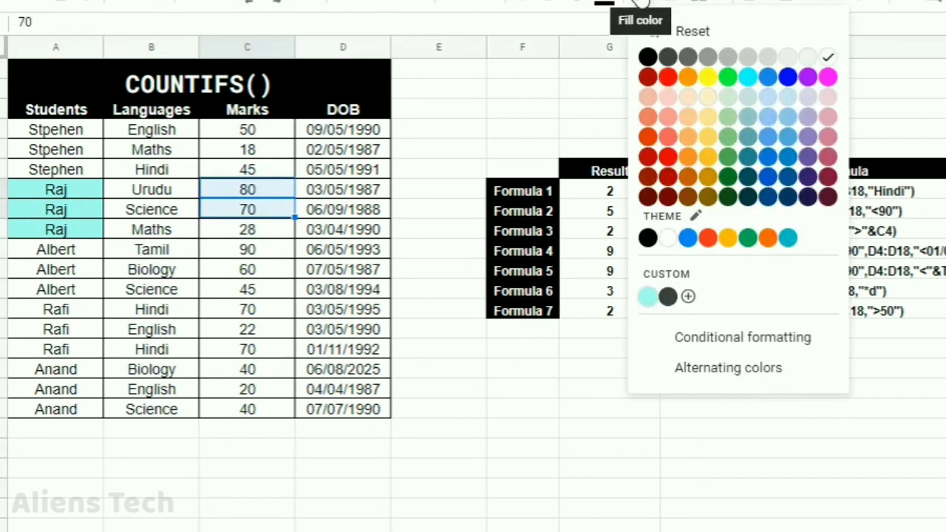
click(648, 297)
drag(52, 194, 236, 215)
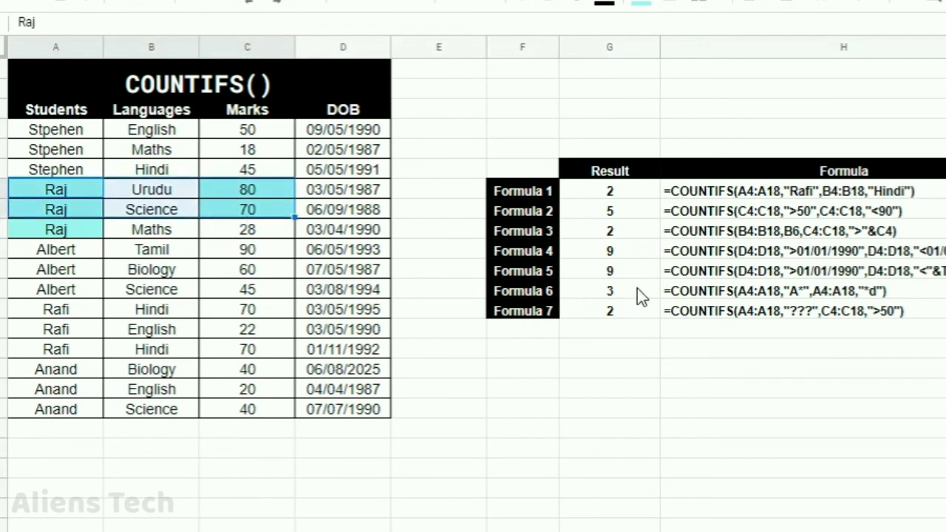
Start a new formula in the empty cell directly below the Formula 7 result
click(570, 335)
text(=)
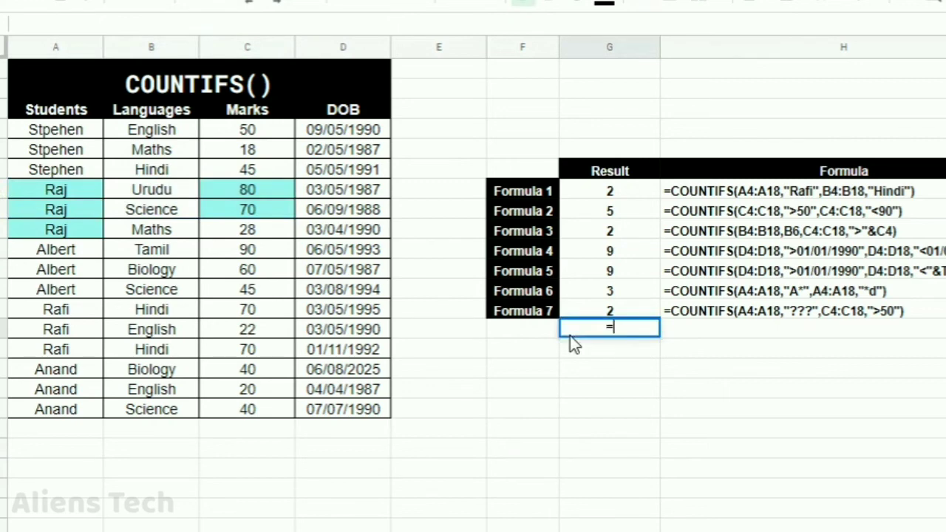